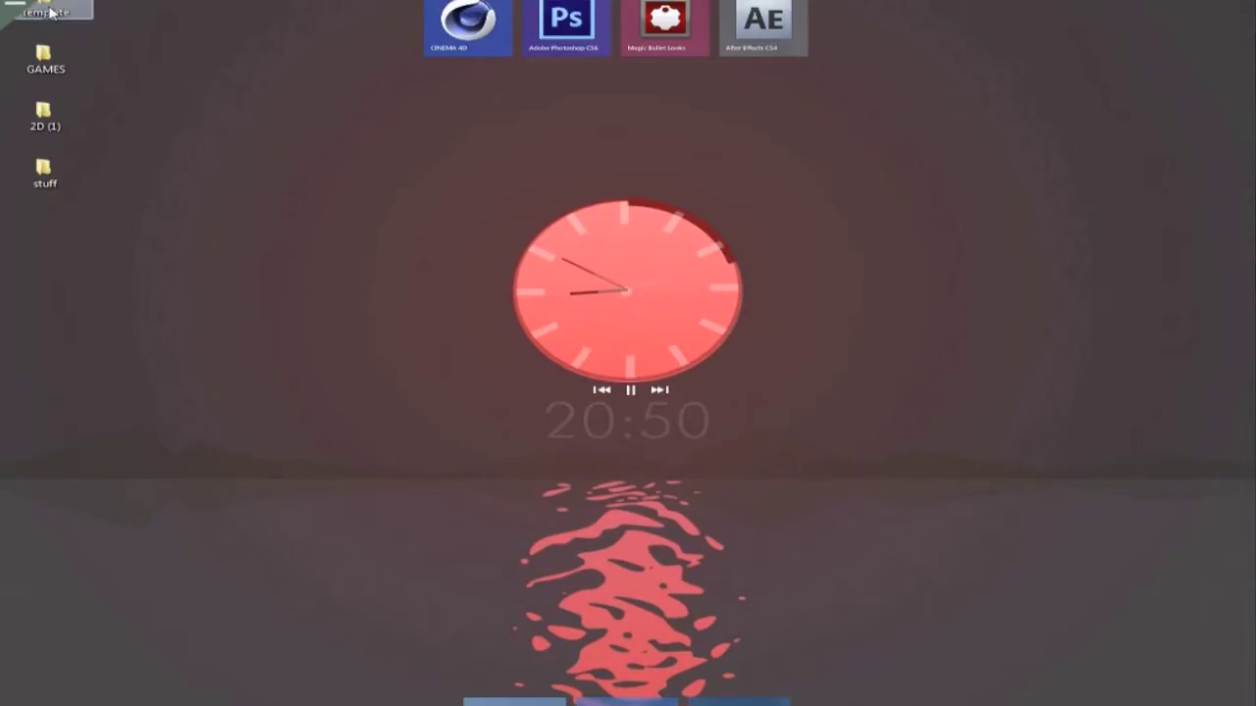
Step: Open the template folder full-screen and preview the COLONNA font file
{"action": "double_click", "coordinate": [72, 20]}
{"action": "left_click_drag", "start_coordinate": [444, 8], "coordinate": [445, 0]}
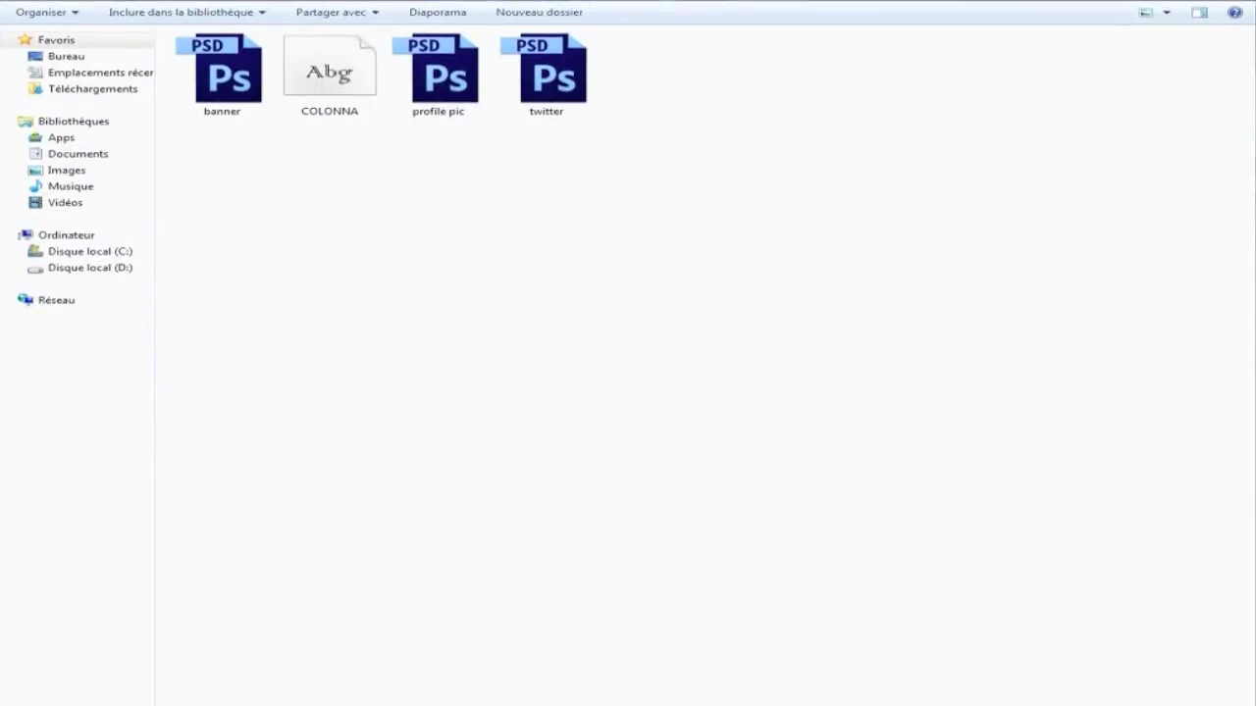
{"action": "double_click", "coordinate": [334, 93]}
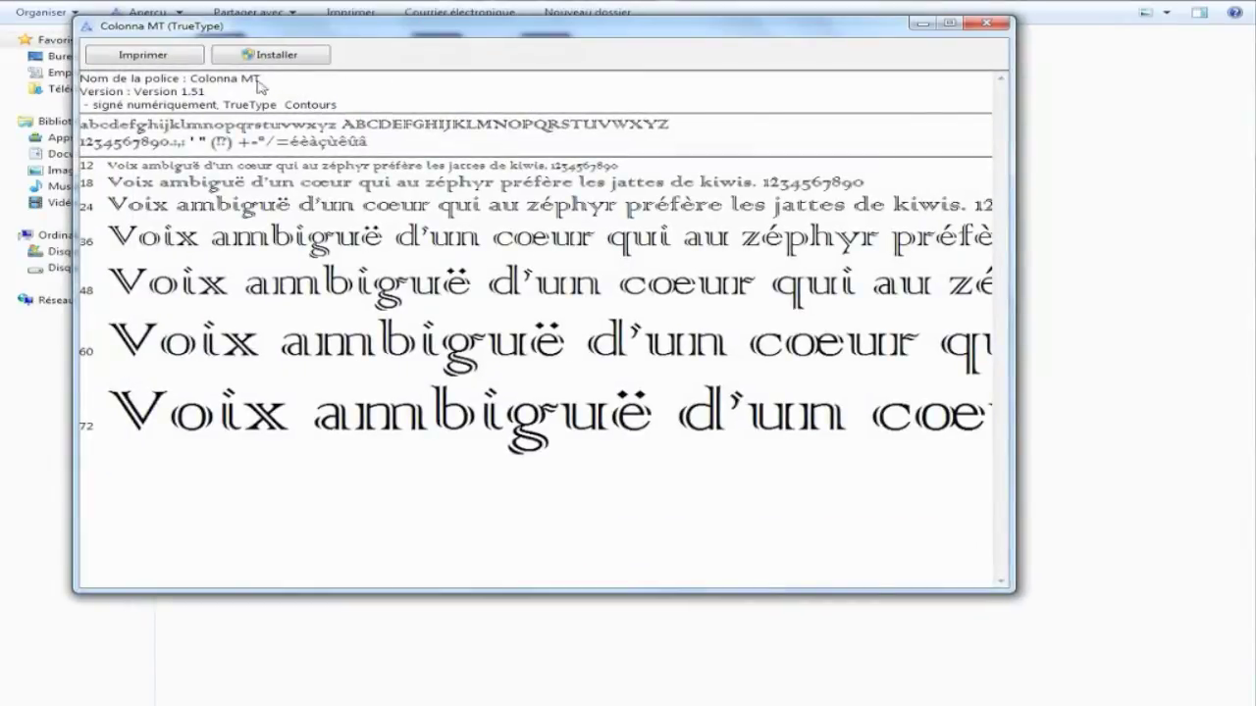
Step: Close the font preview and open banner.psd in Photoshop
{"action": "left_click", "coordinate": [988, 23]}
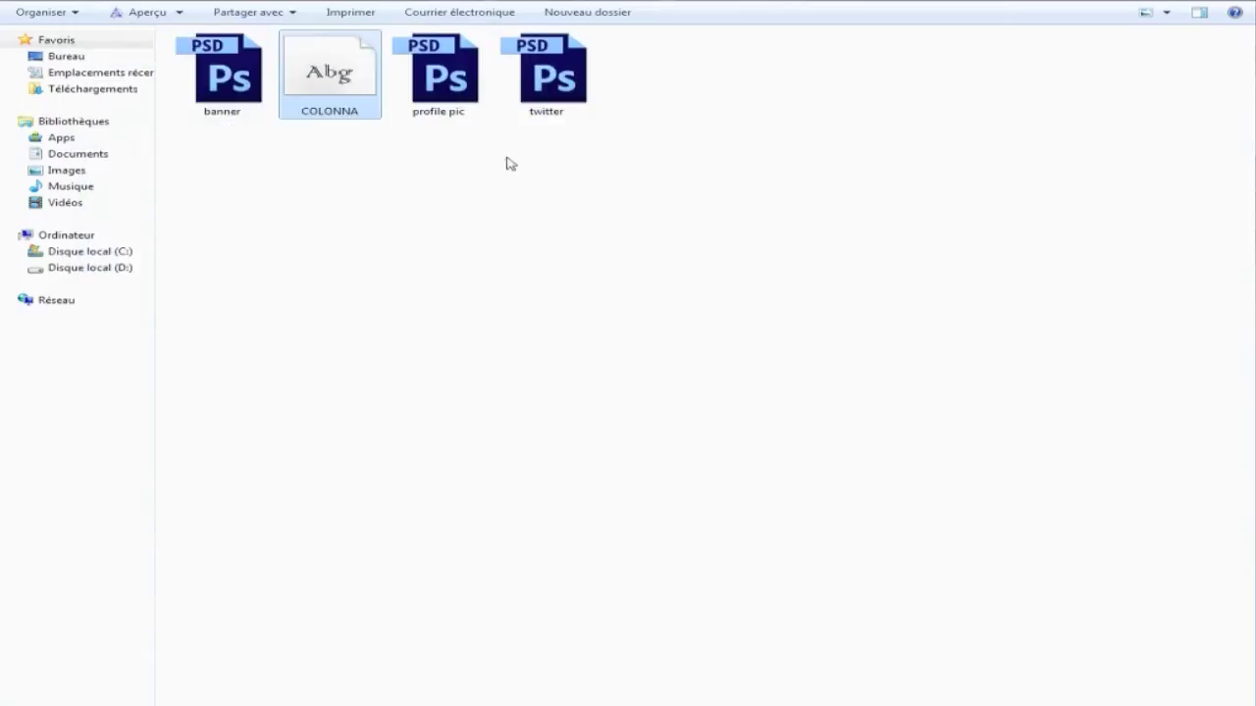
{"action": "left_click", "coordinate": [224, 78]}
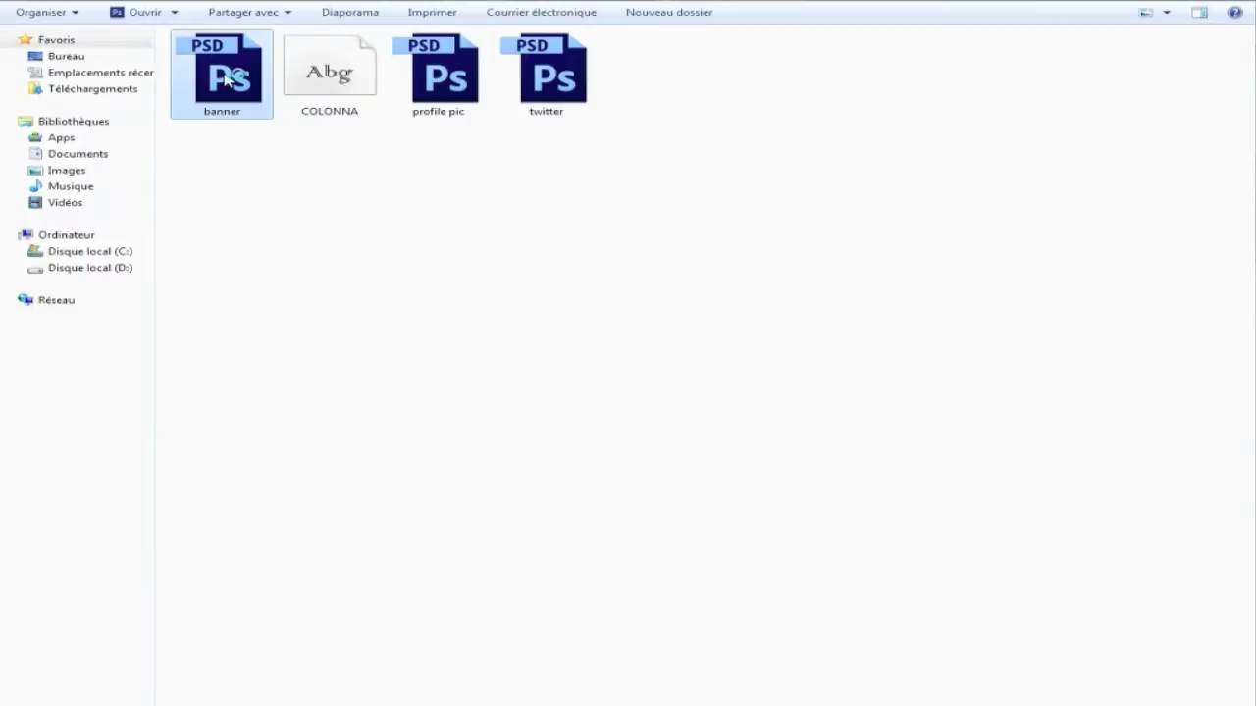
{"action": "double_click", "coordinate": [224, 78]}
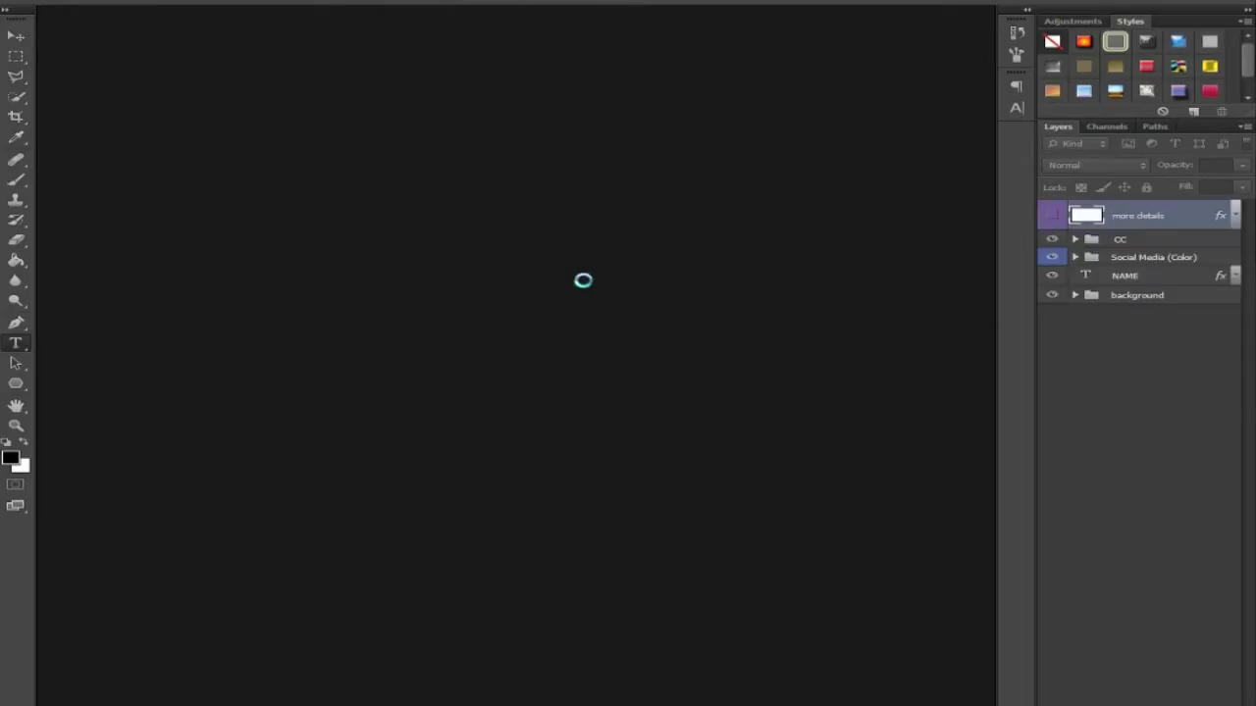
Step: Replace the banner's NAME title text with DELTA
{"action": "scroll", "coordinate": [540, 397], "scroll_direction": "up", "scroll_amount": 1}
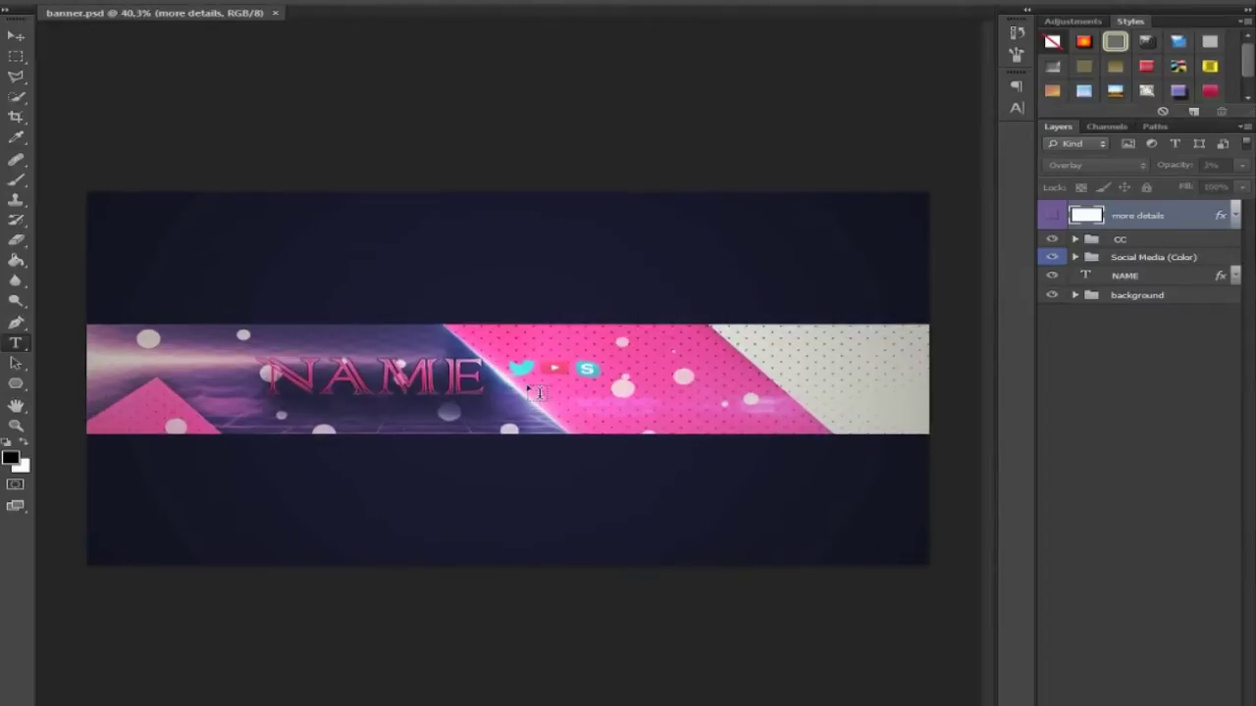
{"action": "scroll", "coordinate": [533, 393], "scroll_direction": "up", "scroll_amount": 1}
{"action": "left_click", "coordinate": [1107, 296]}
{"action": "left_click", "coordinate": [1117, 279]}
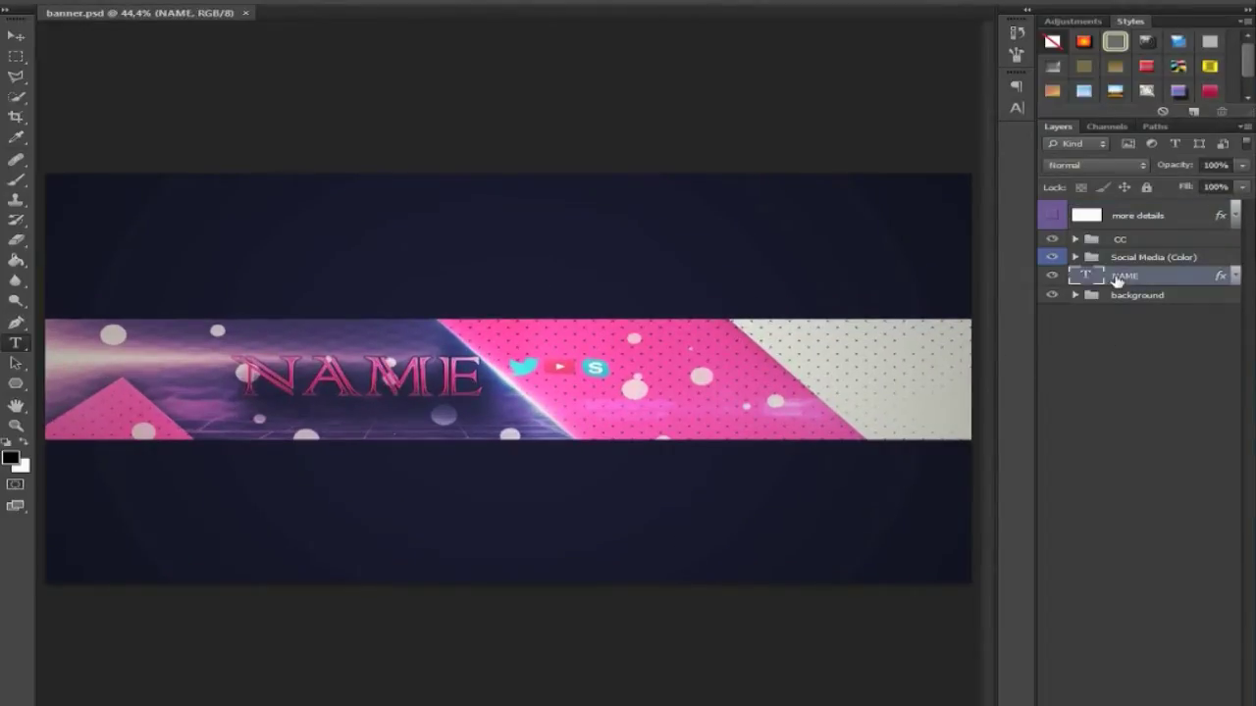
{"action": "double_click", "coordinate": [1096, 280]}
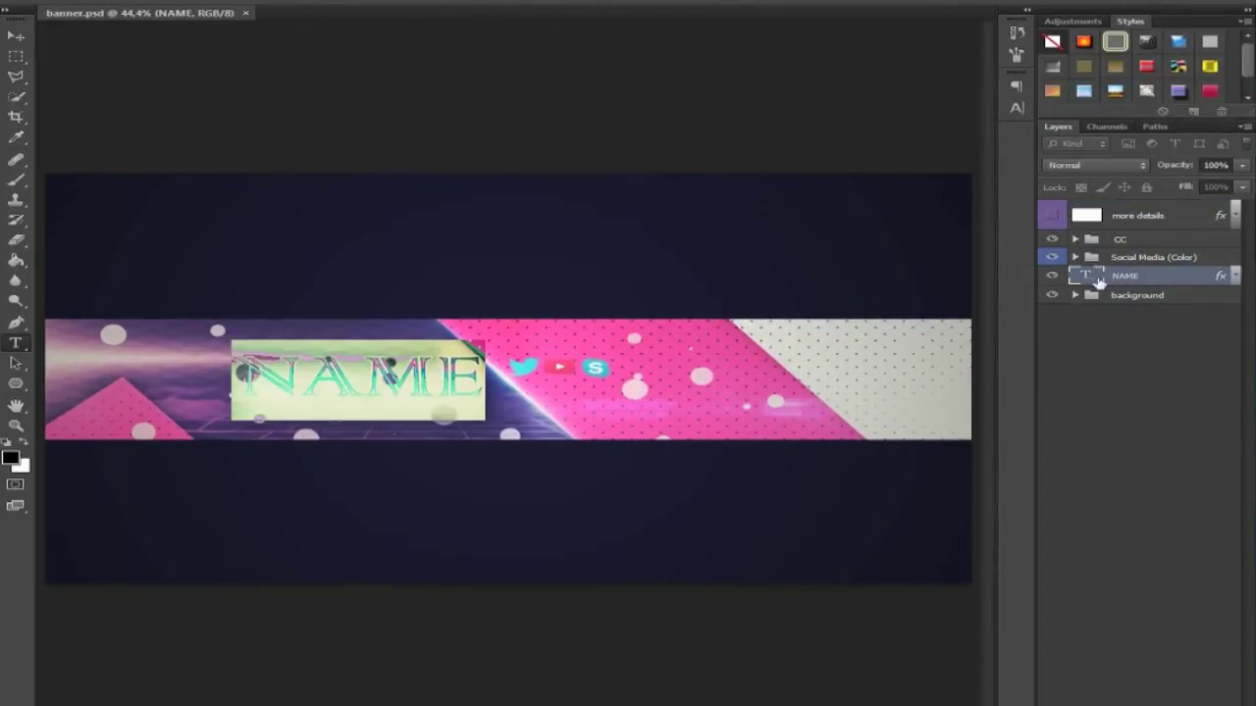
{"action": "type", "text": "DELTA"}
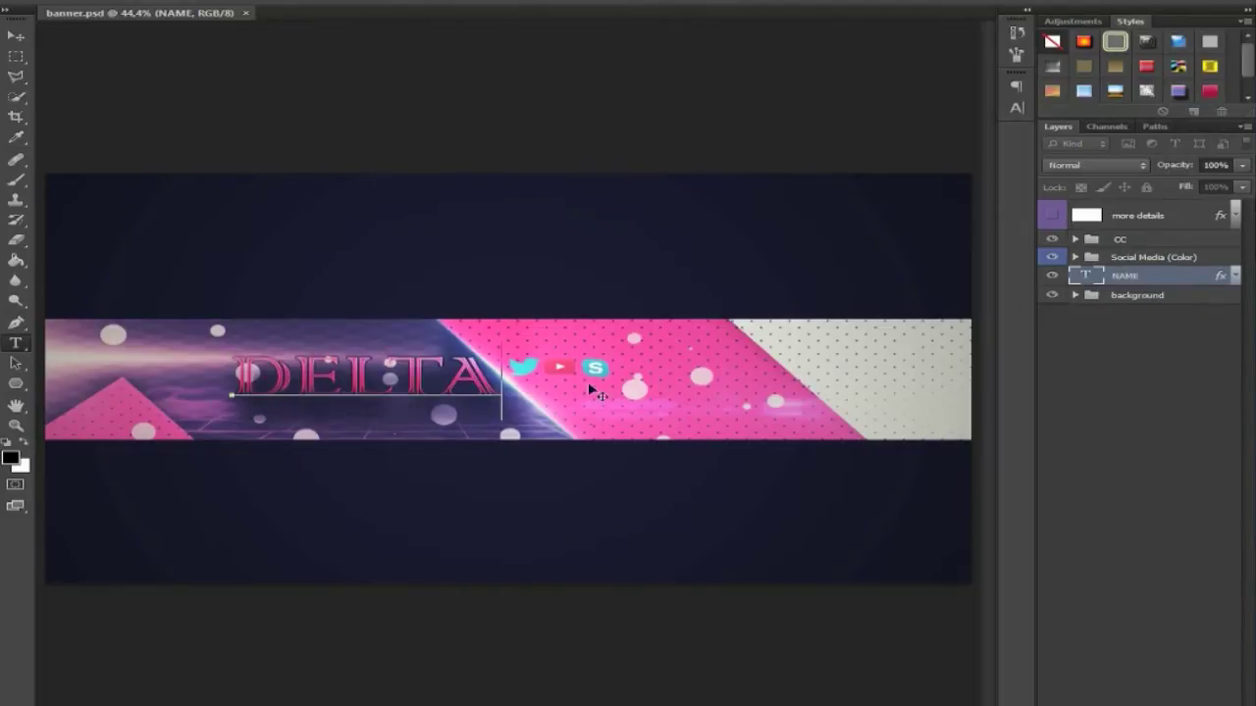
Step: Shift the DELTA title slightly left and enlarge it a little with Free Transform
{"action": "left_click_drag", "start_coordinate": [544, 428], "coordinate": [523, 430]}
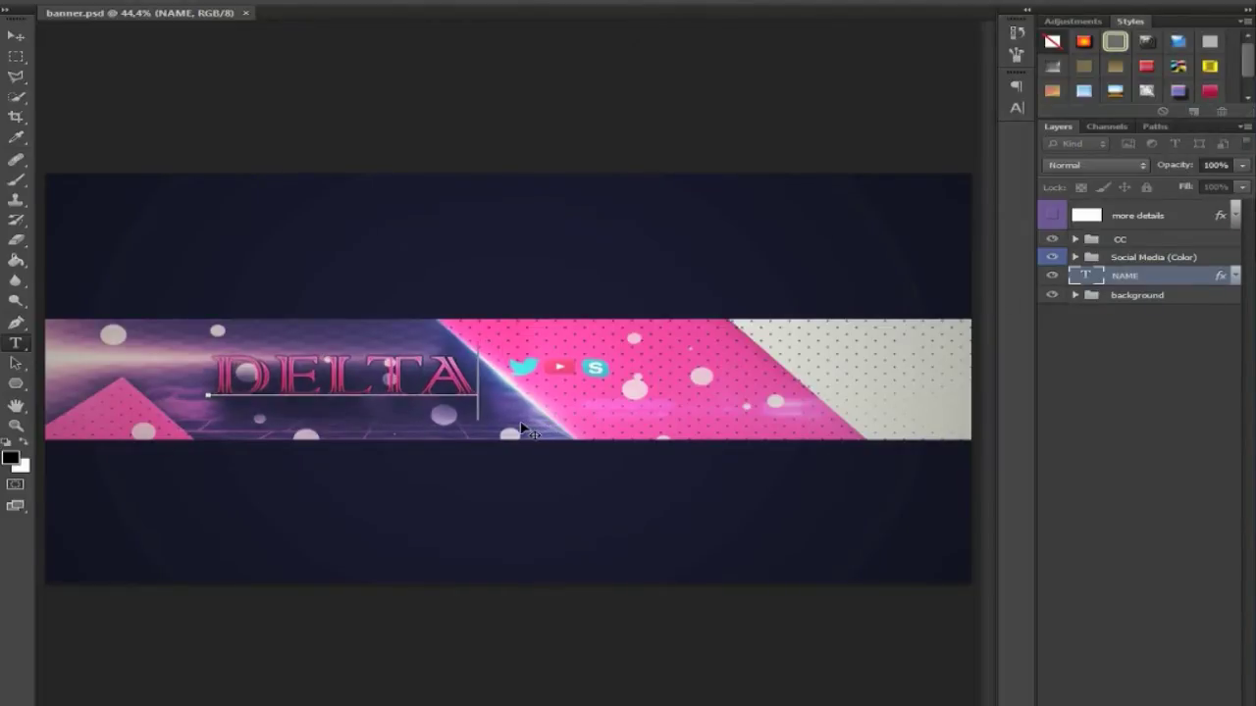
{"action": "left_click", "coordinate": [88, 2]}
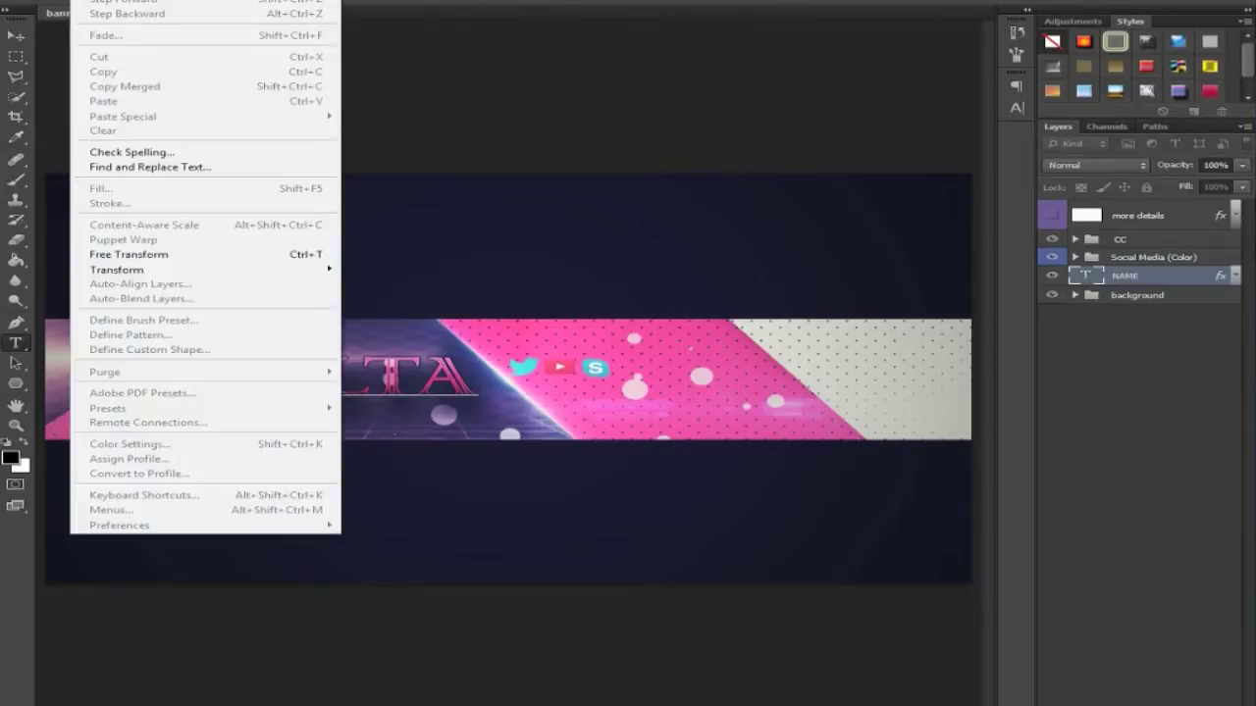
{"action": "left_click", "coordinate": [188, 256]}
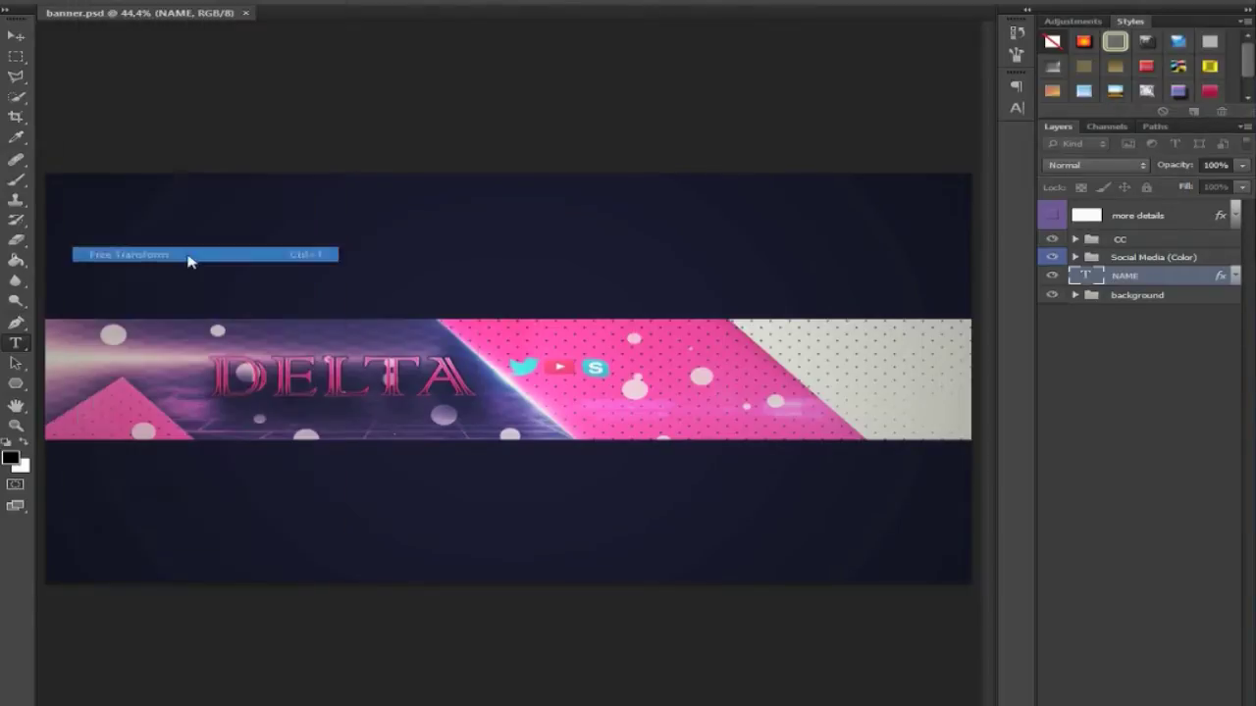
{"action": "left_click_drag", "start_coordinate": [484, 424], "coordinate": [498, 429]}
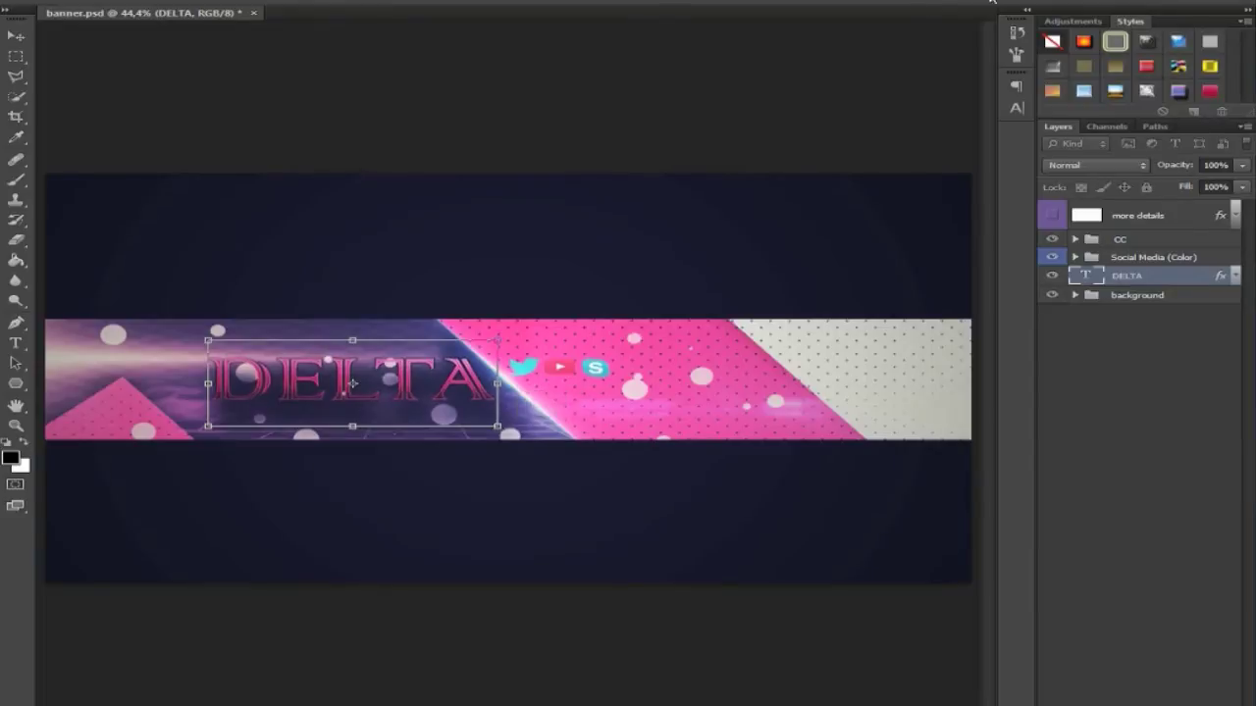
{"action": "key", "text": "Return"}
Step: In the Social Media (Color) group, hide the Skype logo and show the Selfy icon
{"action": "left_click", "coordinate": [1125, 347]}
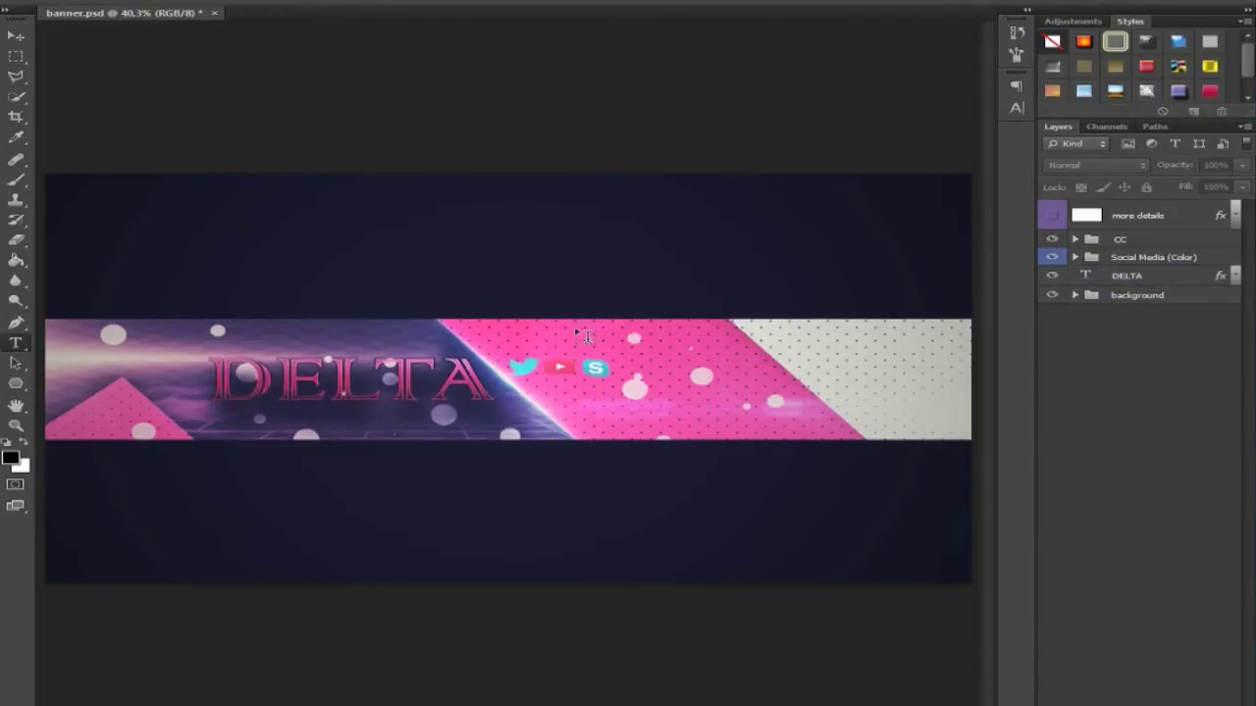
{"action": "left_click", "coordinate": [1075, 257]}
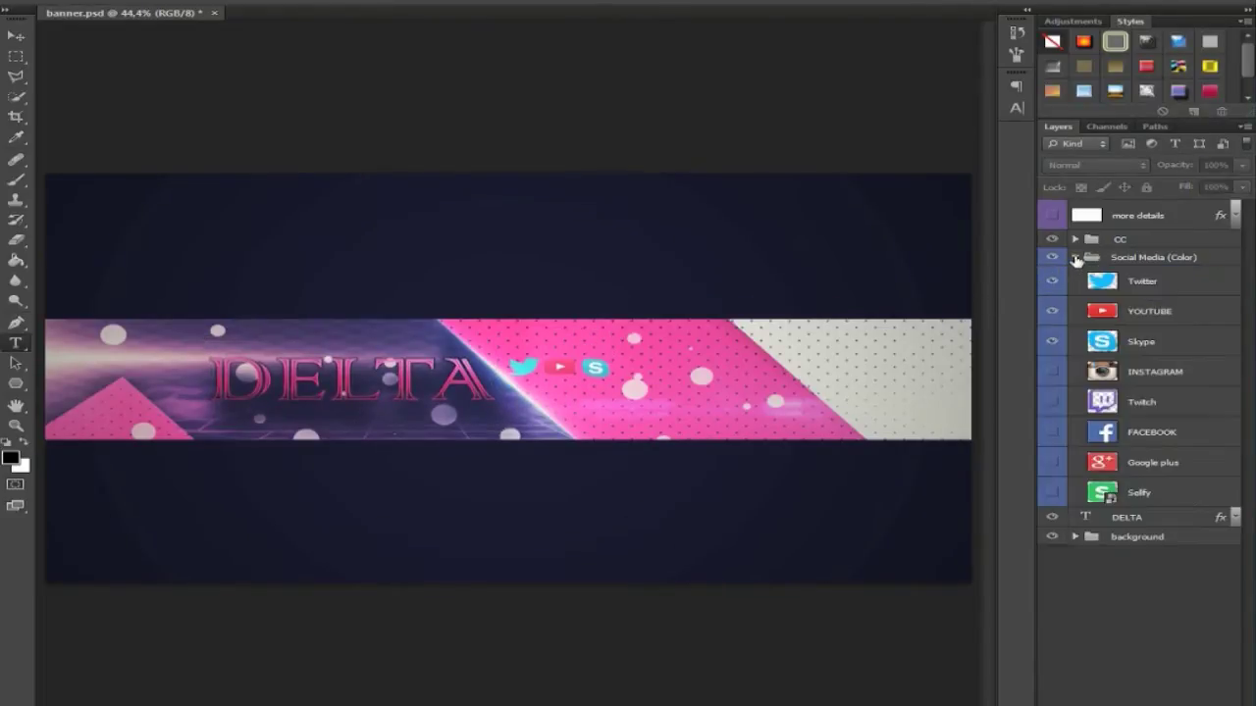
{"action": "left_click", "coordinate": [1052, 353]}
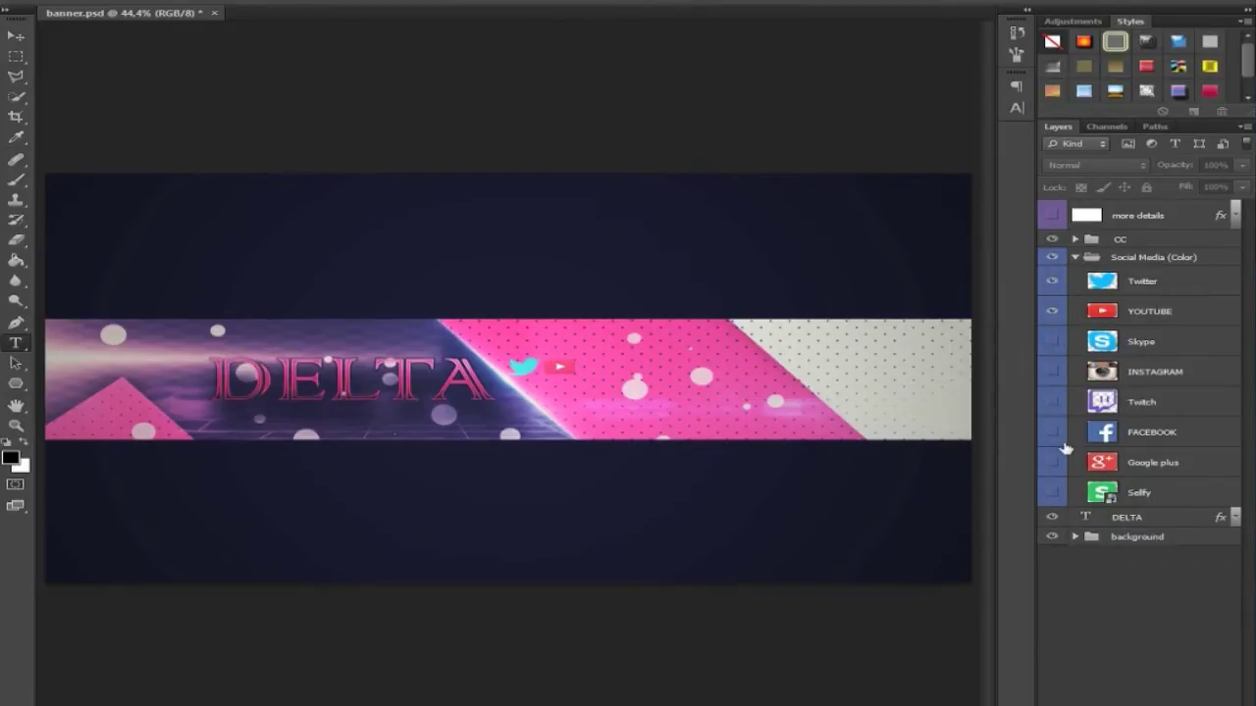
{"action": "left_click", "coordinate": [1054, 494]}
{"action": "left_click", "coordinate": [1138, 492]}
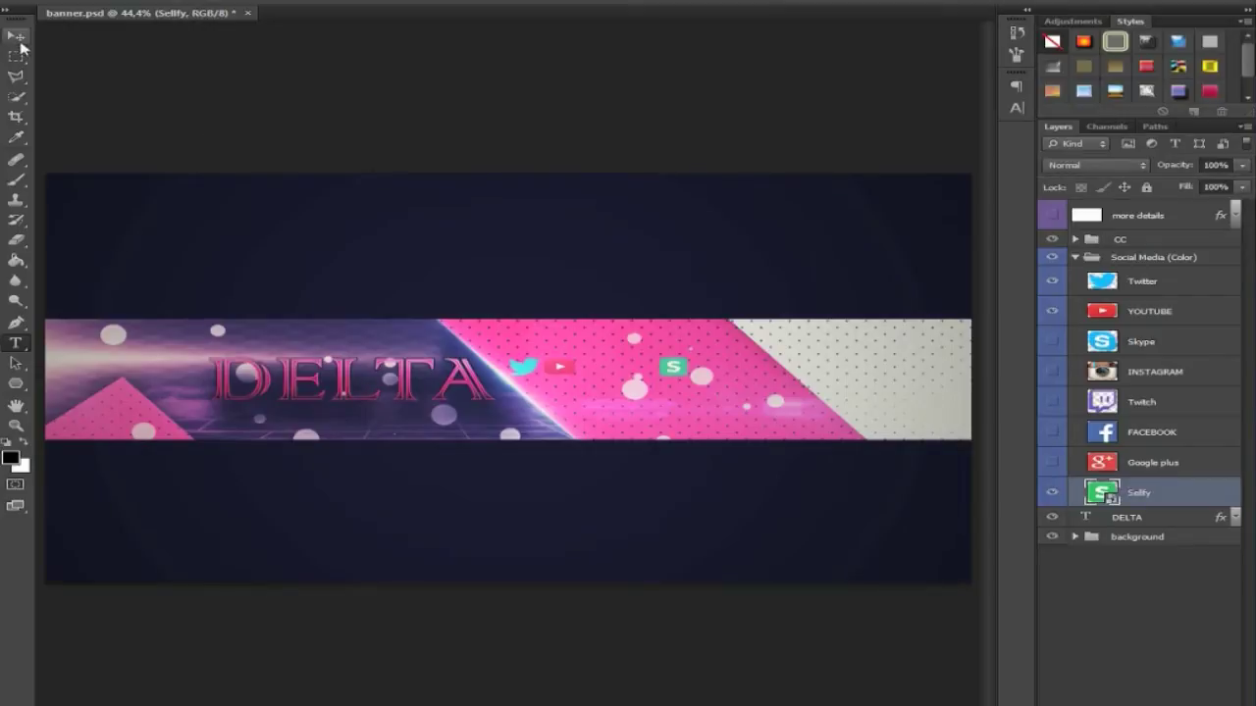
Step: Move the Selfy icon beside the YouTube icon and collapse the group
{"action": "left_click", "coordinate": [16, 36]}
{"action": "left_click_drag", "start_coordinate": [654, 364], "coordinate": [592, 370]}
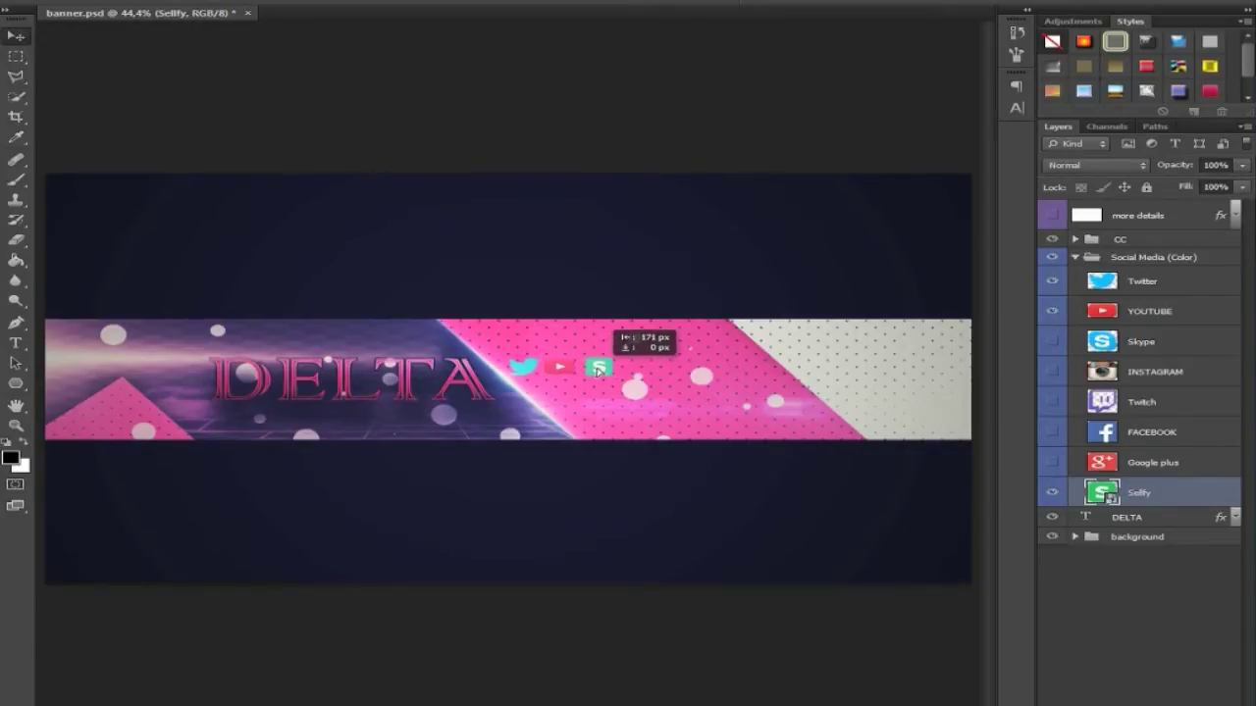
{"action": "left_click_drag", "start_coordinate": [593, 370], "coordinate": [594, 369]}
{"action": "left_click", "coordinate": [1158, 586]}
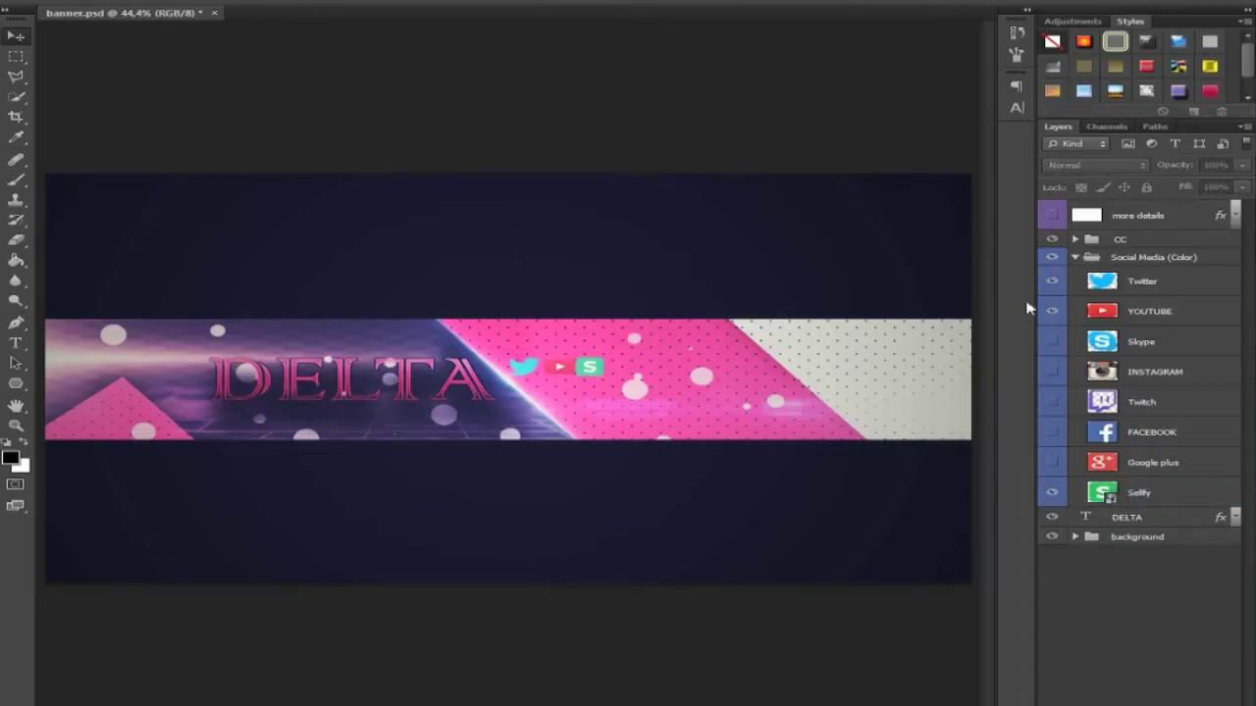
{"action": "left_click", "coordinate": [1075, 257]}
{"action": "scroll", "coordinate": [485, 353], "scroll_direction": "down", "scroll_amount": 1}
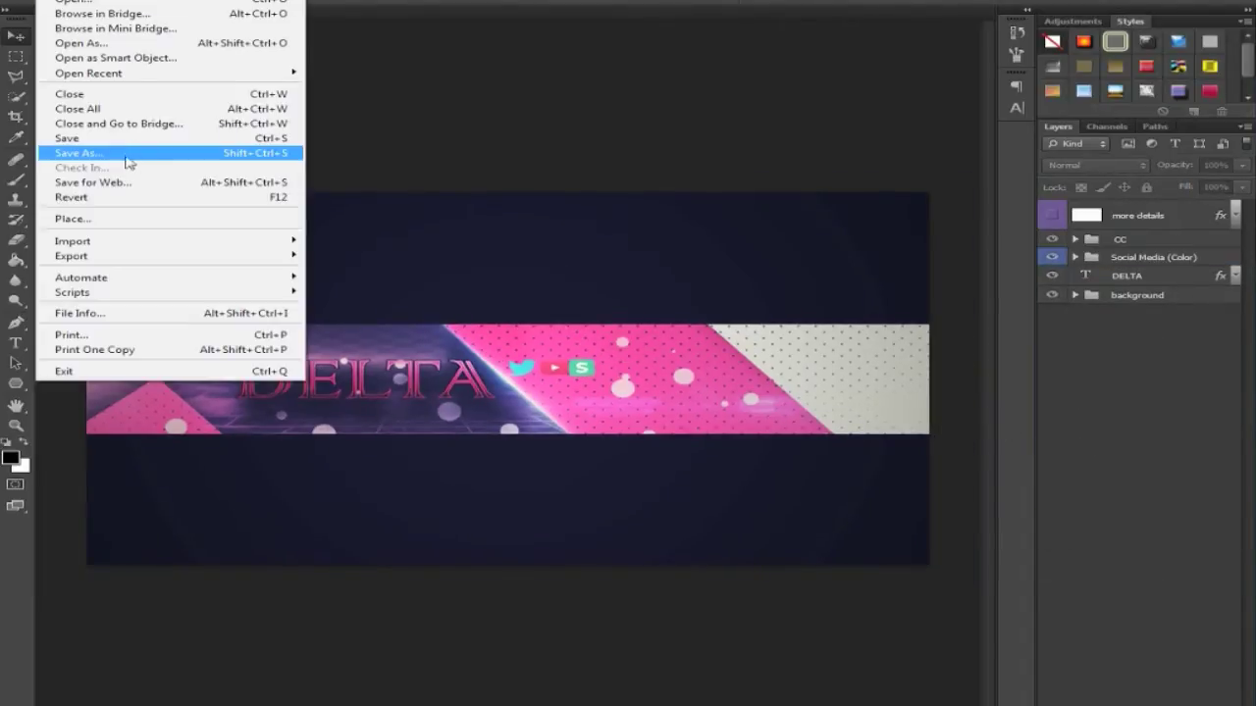
Step: Save a PNG copy of the banner as banner.png in the template folder
{"action": "left_click", "coordinate": [128, 159]}
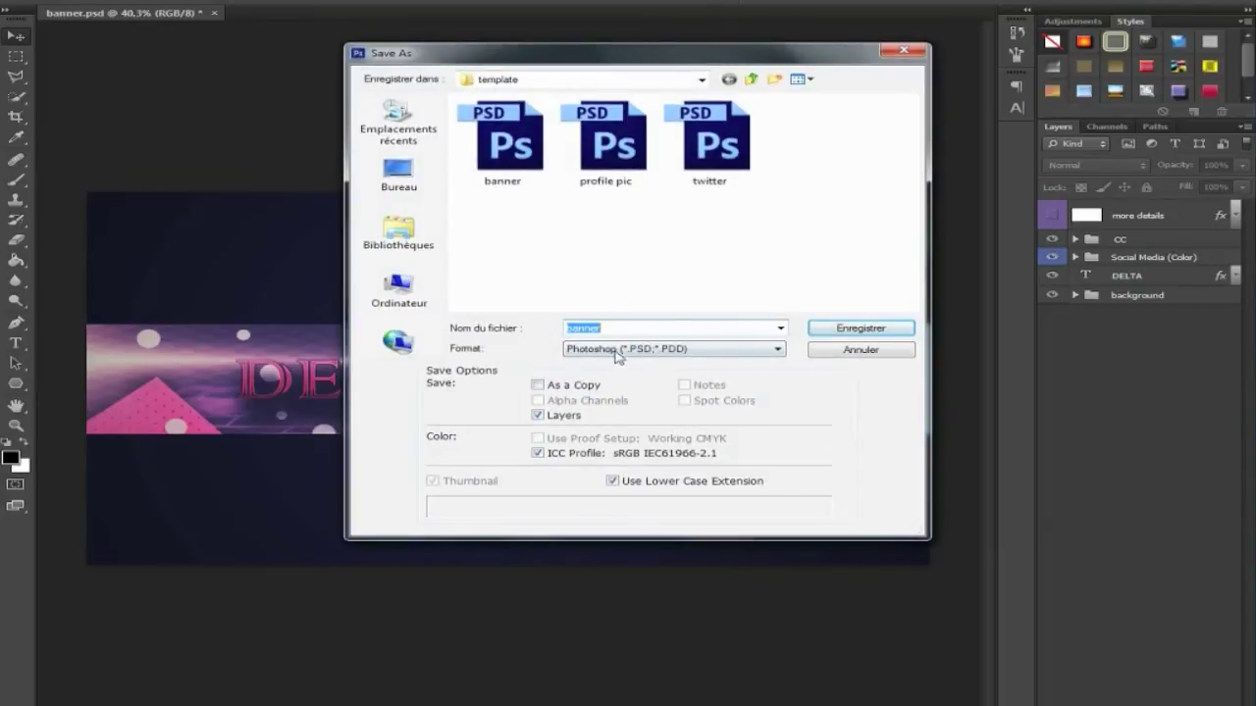
{"action": "left_click", "coordinate": [616, 349]}
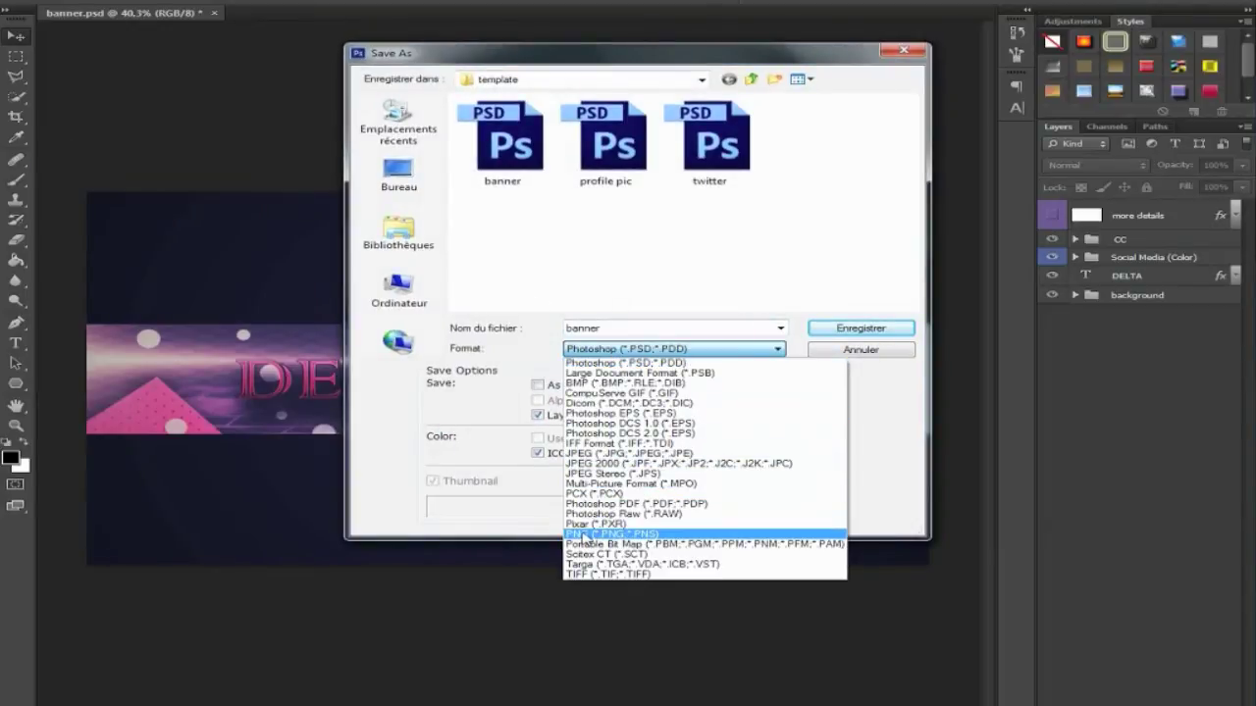
{"action": "left_click", "coordinate": [584, 535]}
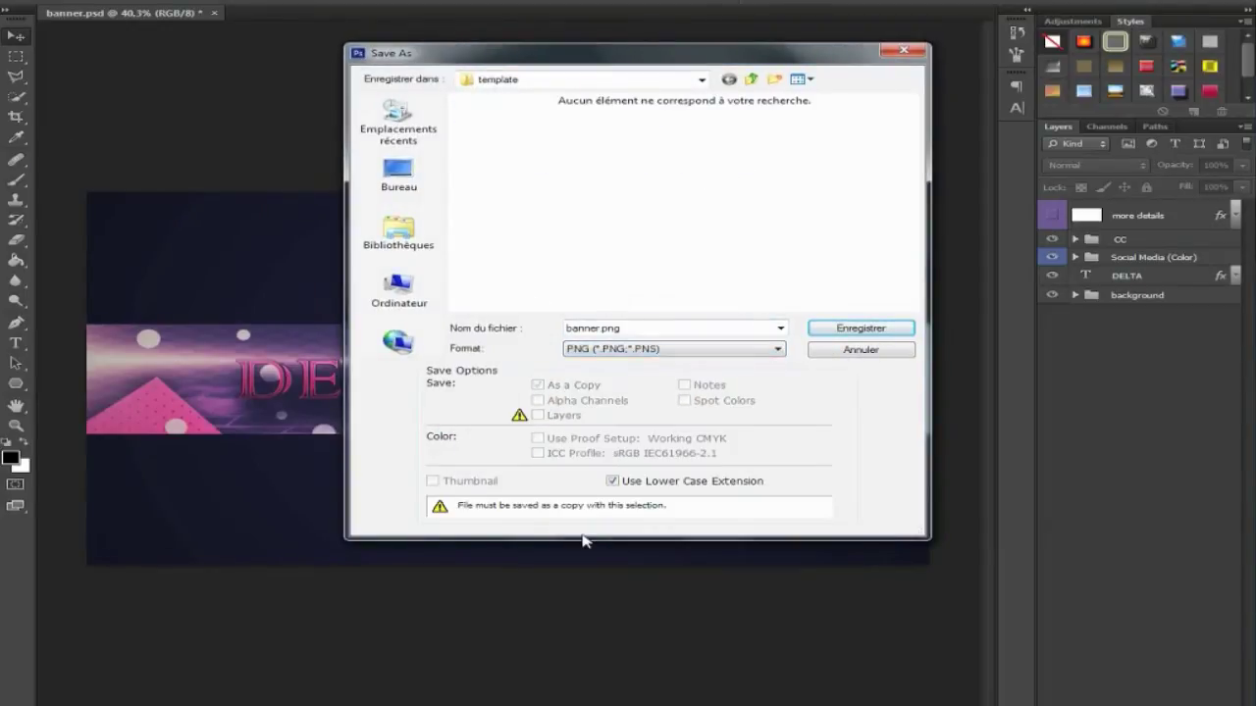
{"action": "left_click", "coordinate": [854, 332]}
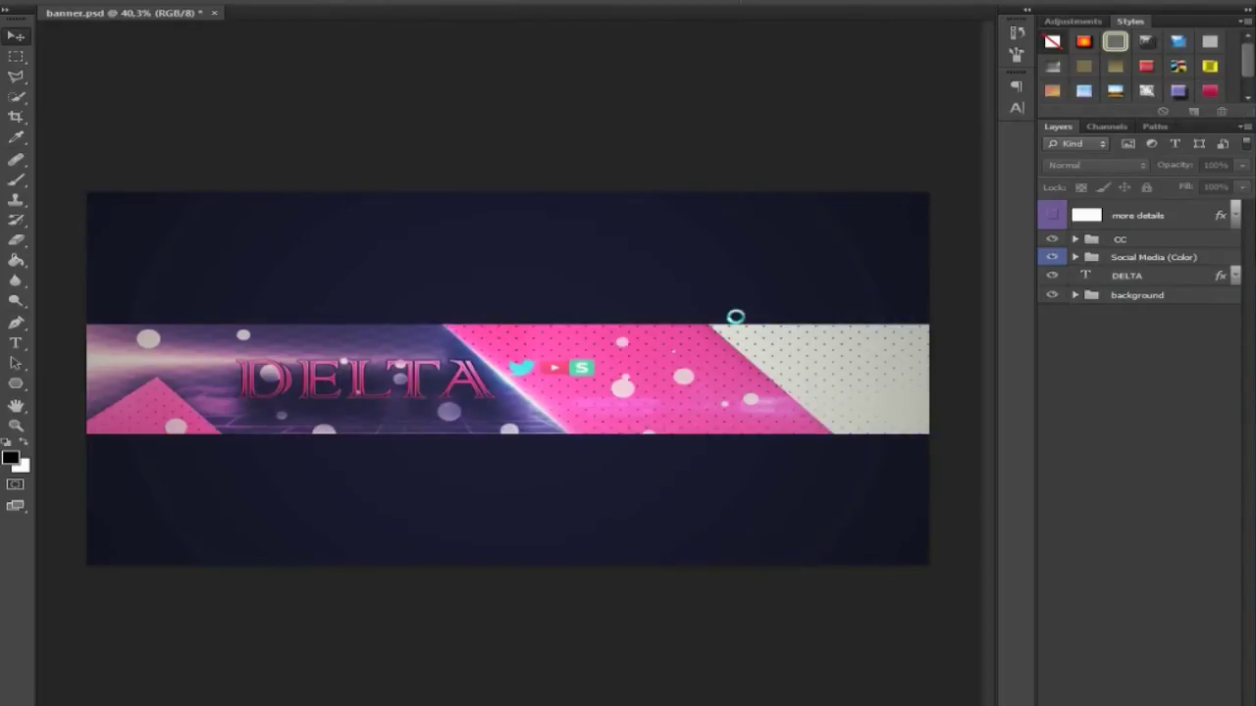
Step: Confirm the PNG options, then open profile pic.psd from the template folder
{"action": "left_click", "coordinate": [542, 138]}
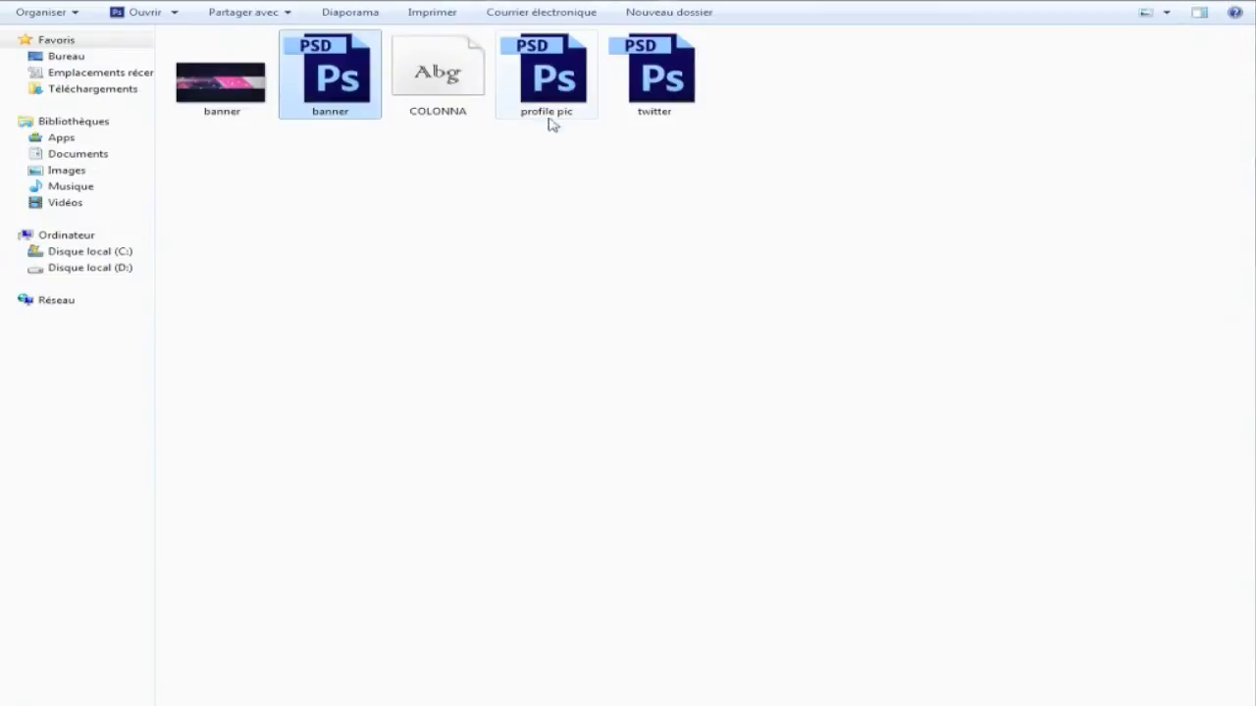
{"action": "left_click", "coordinate": [545, 113]}
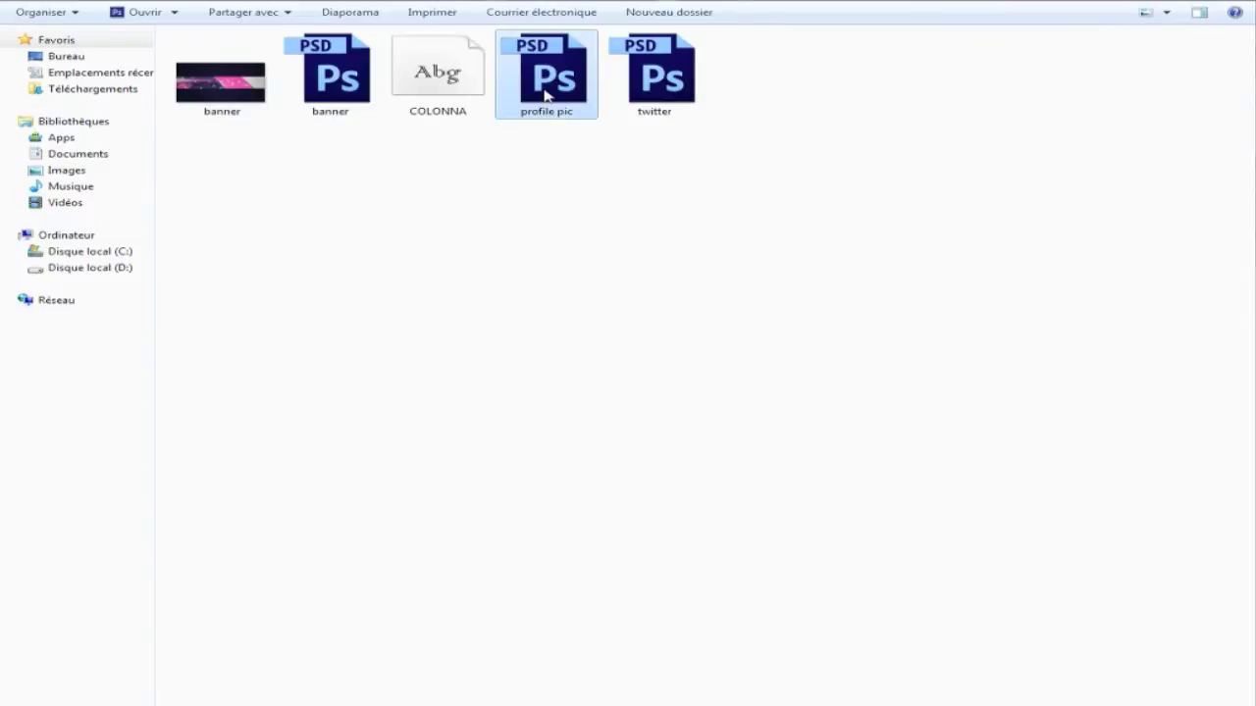
{"action": "left_click", "coordinate": [682, 193]}
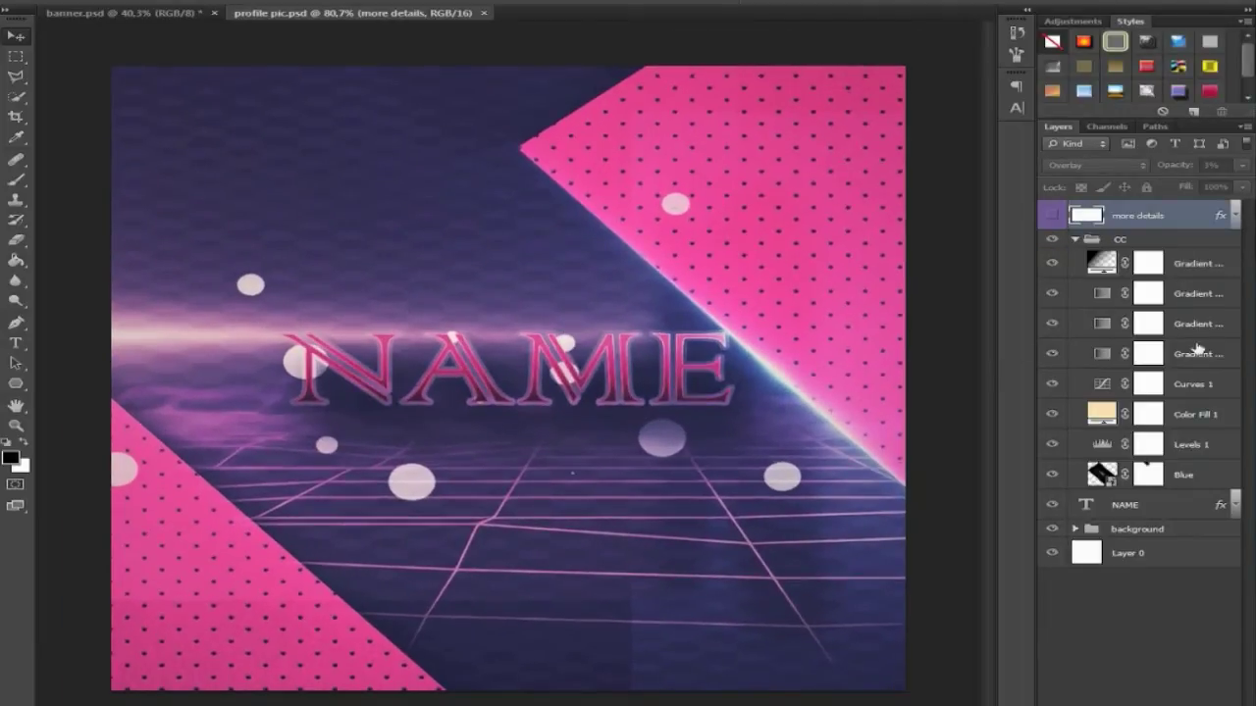
Step: Collapse the cc group and retype the profile picture's NAME text as DELTA
{"action": "left_click", "coordinate": [1075, 240]}
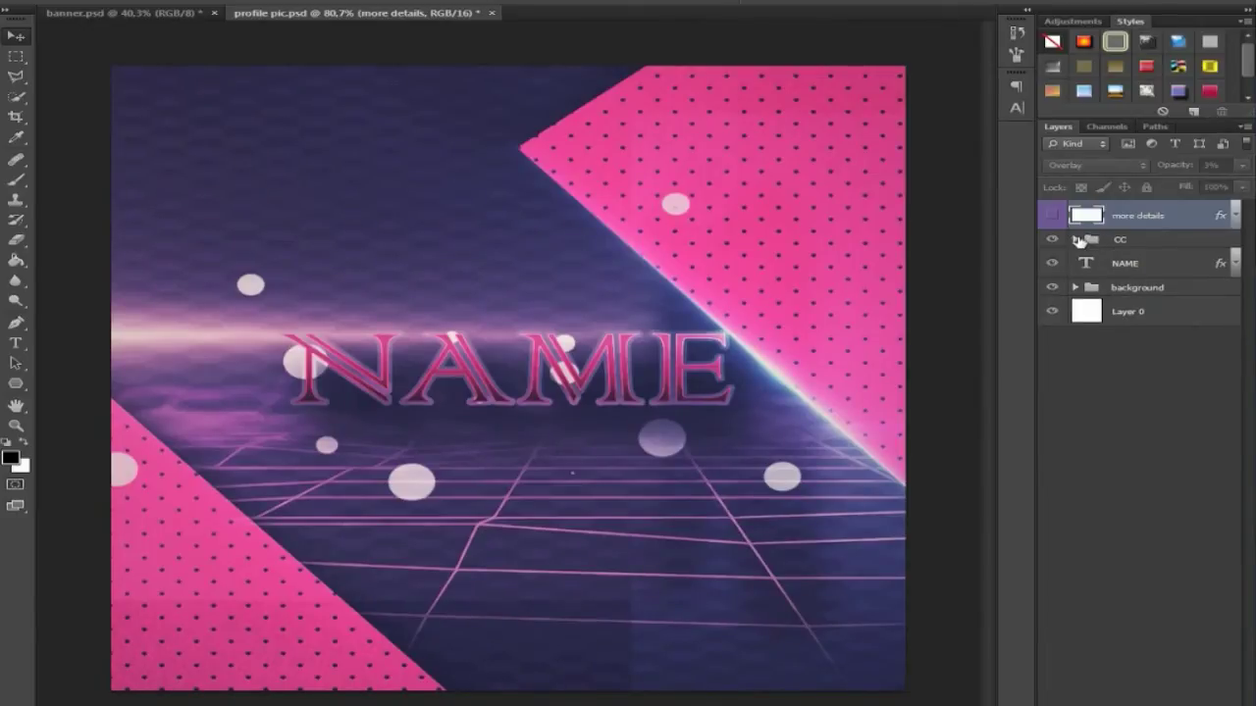
{"action": "left_click", "coordinate": [1094, 266]}
{"action": "double_click", "coordinate": [1089, 265]}
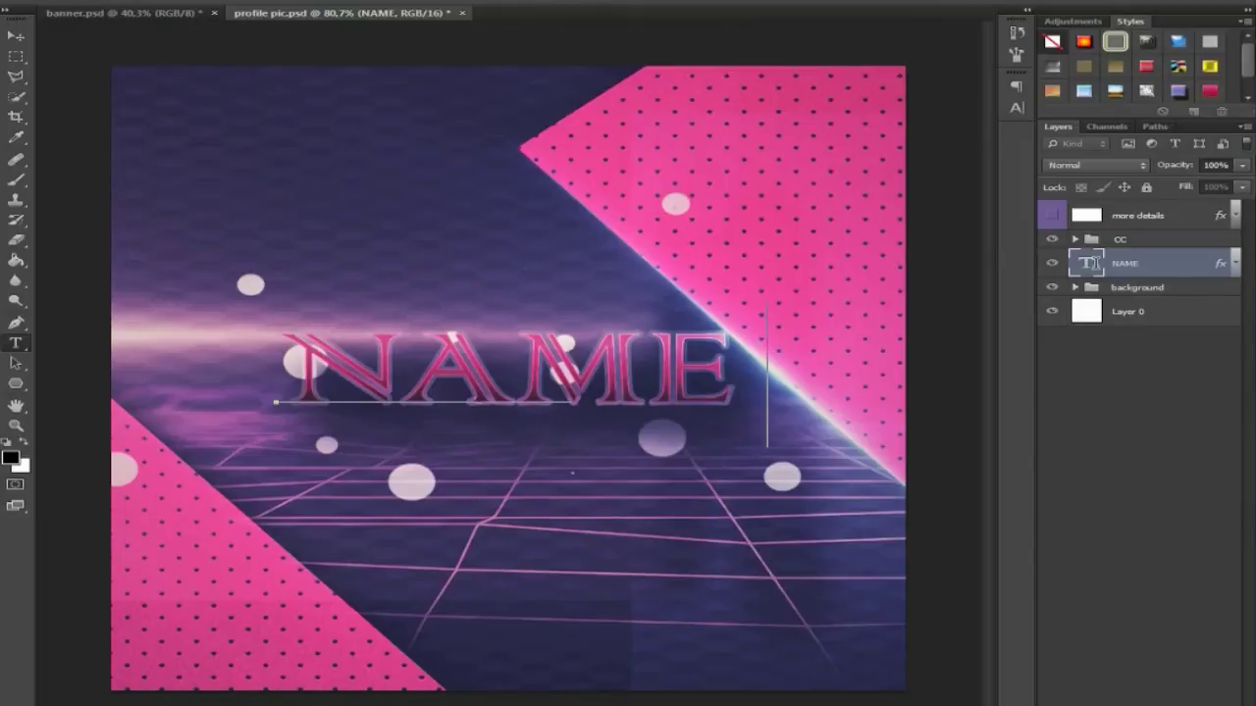
{"action": "type", "text": "DELTA"}
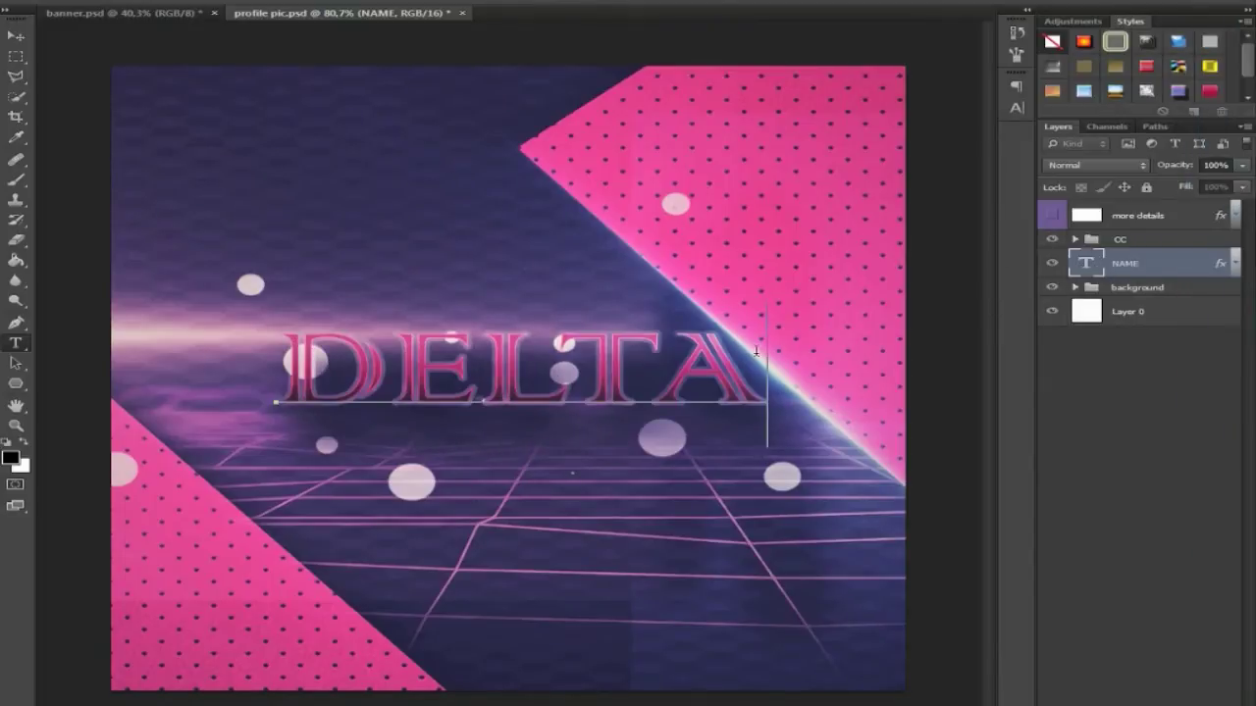
Step: Enlarge the profile picture's DELTA title with Free Transform and shift it further left
{"action": "left_click", "coordinate": [90, 0]}
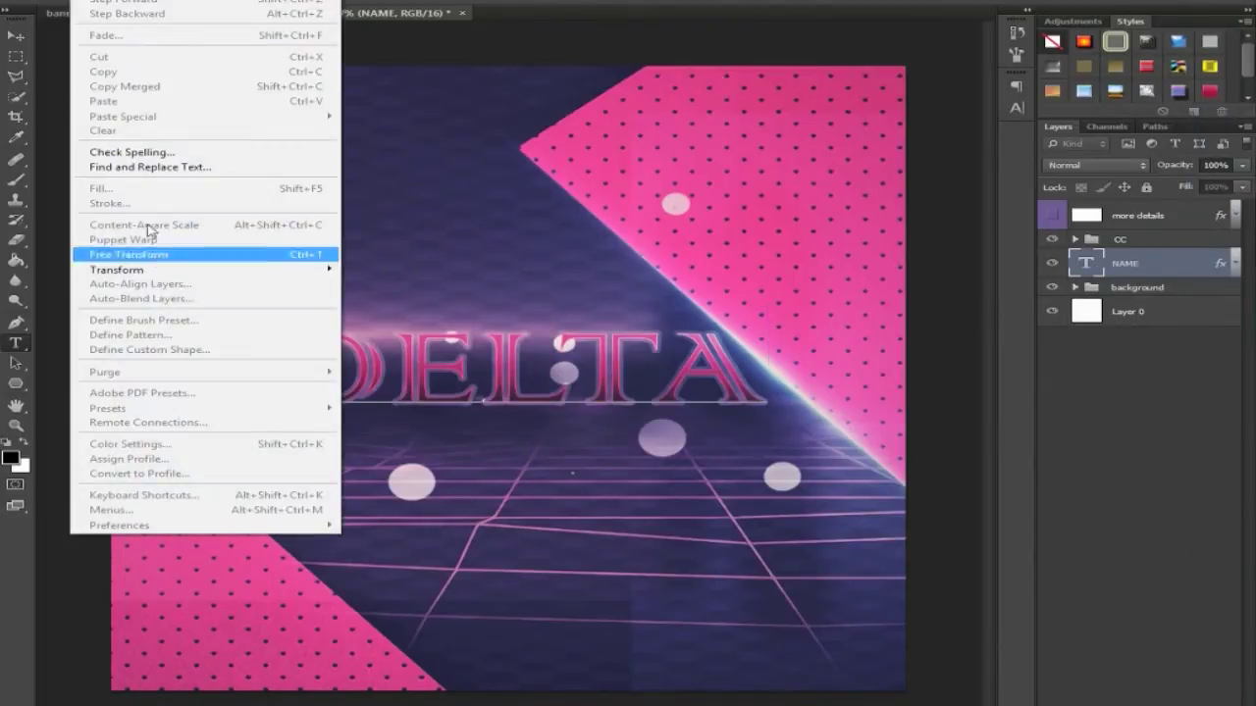
{"action": "left_click", "coordinate": [158, 255]}
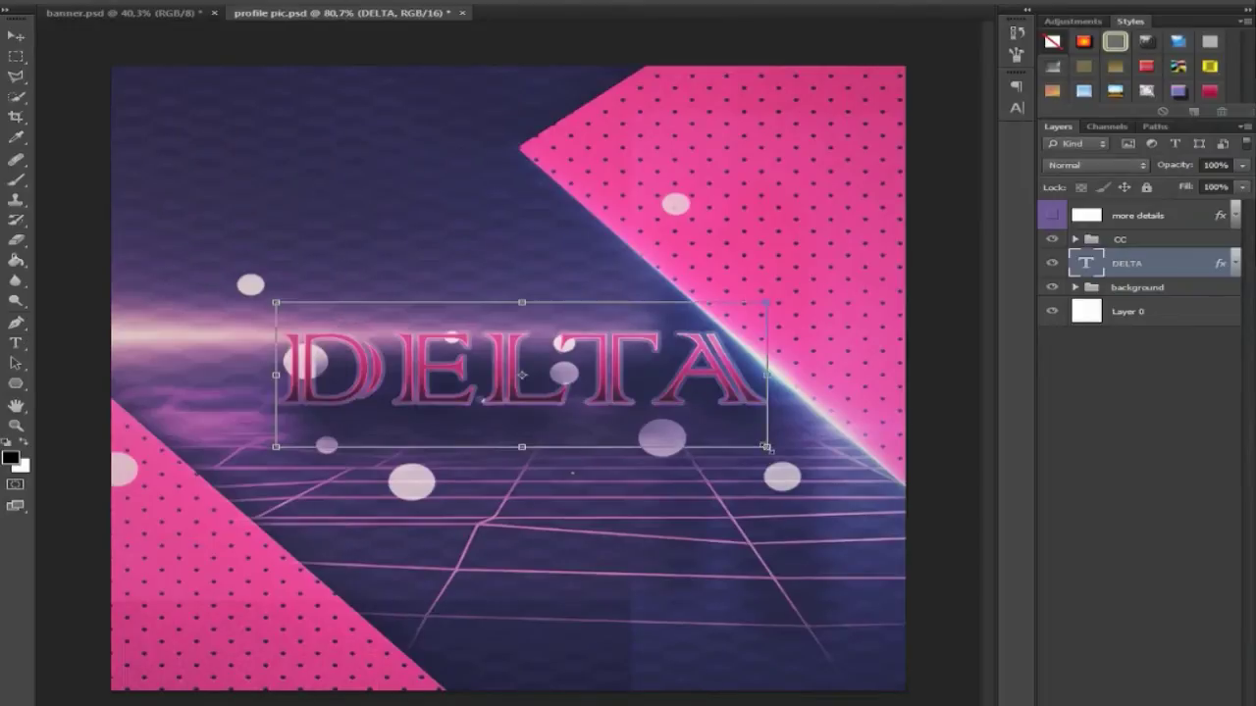
{"action": "left_click_drag", "start_coordinate": [768, 448], "coordinate": [875, 498]}
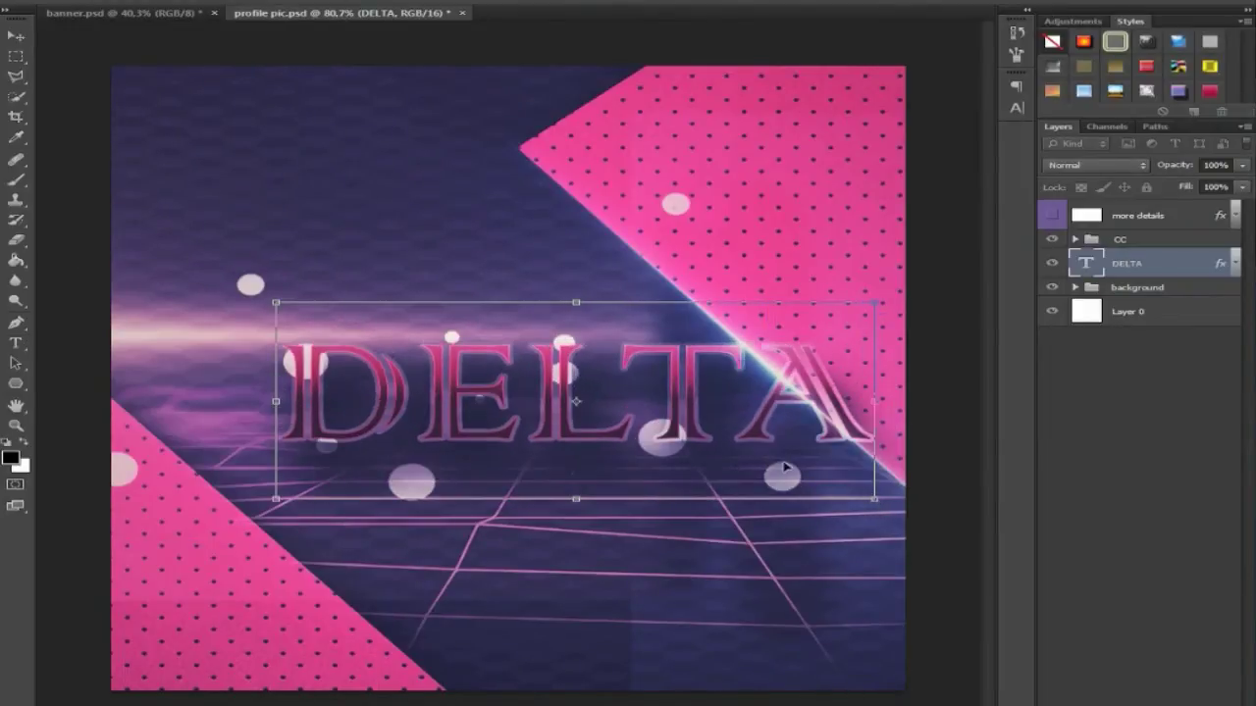
{"action": "left_click_drag", "start_coordinate": [526, 456], "coordinate": [439, 446]}
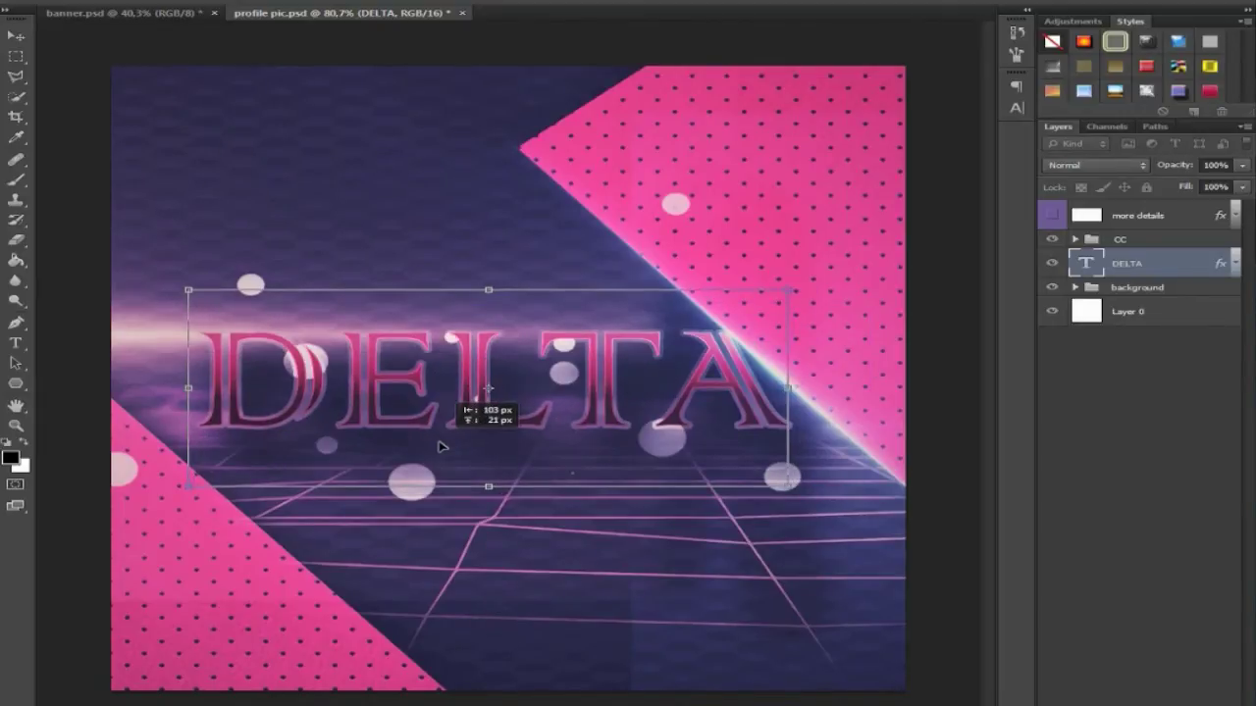
{"action": "key", "text": "Return"}
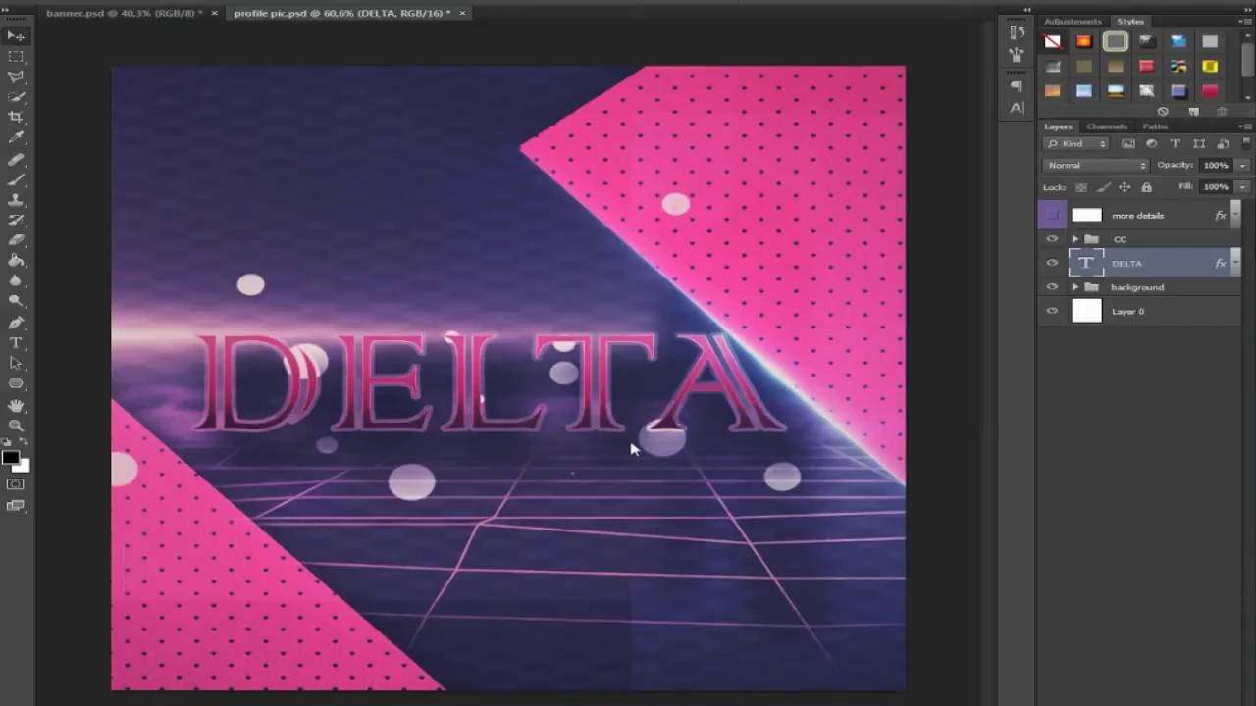
{"action": "scroll", "coordinate": [92, 39], "scroll_direction": "down", "scroll_amount": 2}
{"action": "scroll", "coordinate": [142, 79], "scroll_direction": "up", "scroll_amount": 1}
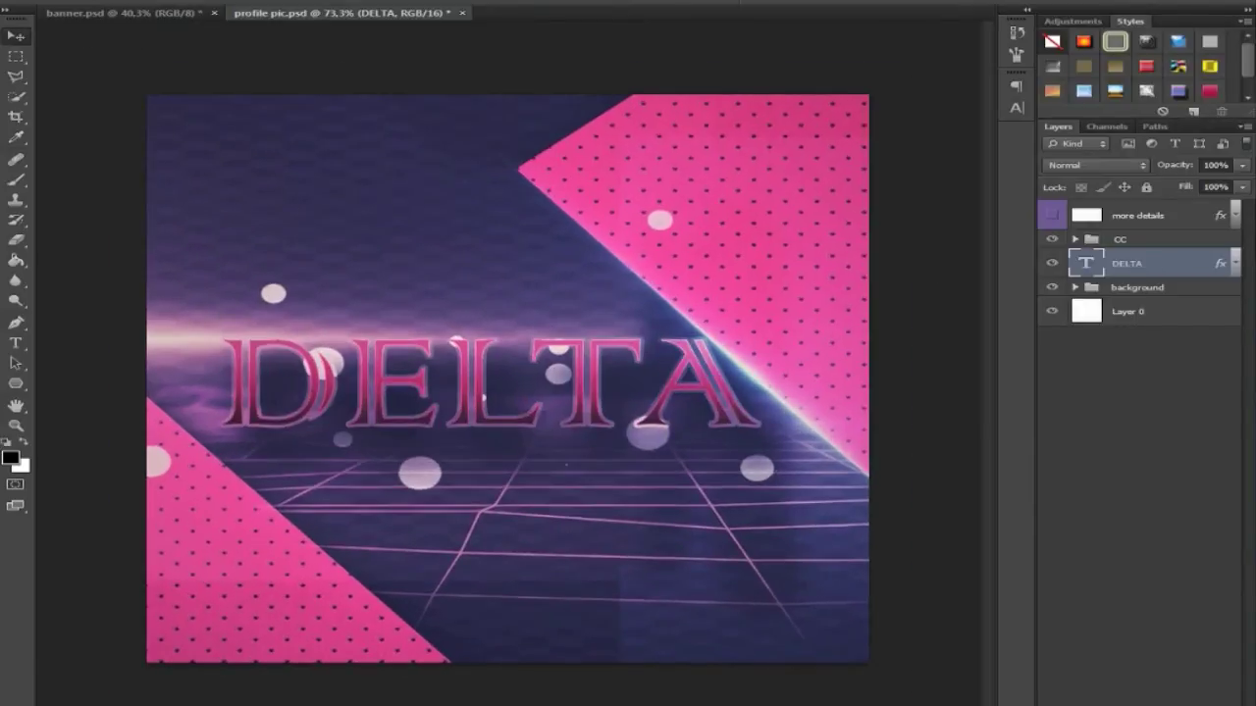
{"action": "left_click", "coordinate": [97, 4]}
Step: Save the profile picture as profile pic.png, accepting the PNG options
{"action": "left_click", "coordinate": [103, 154]}
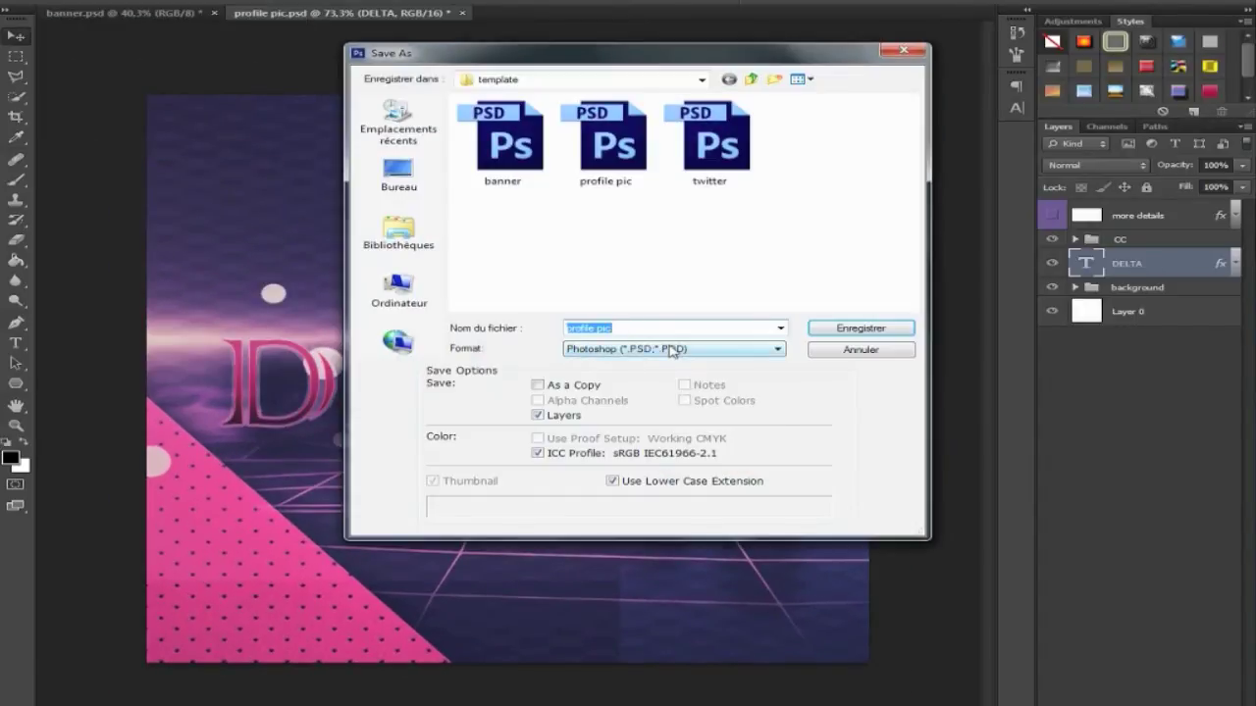
{"action": "left_click", "coordinate": [673, 350]}
{"action": "left_click", "coordinate": [616, 474]}
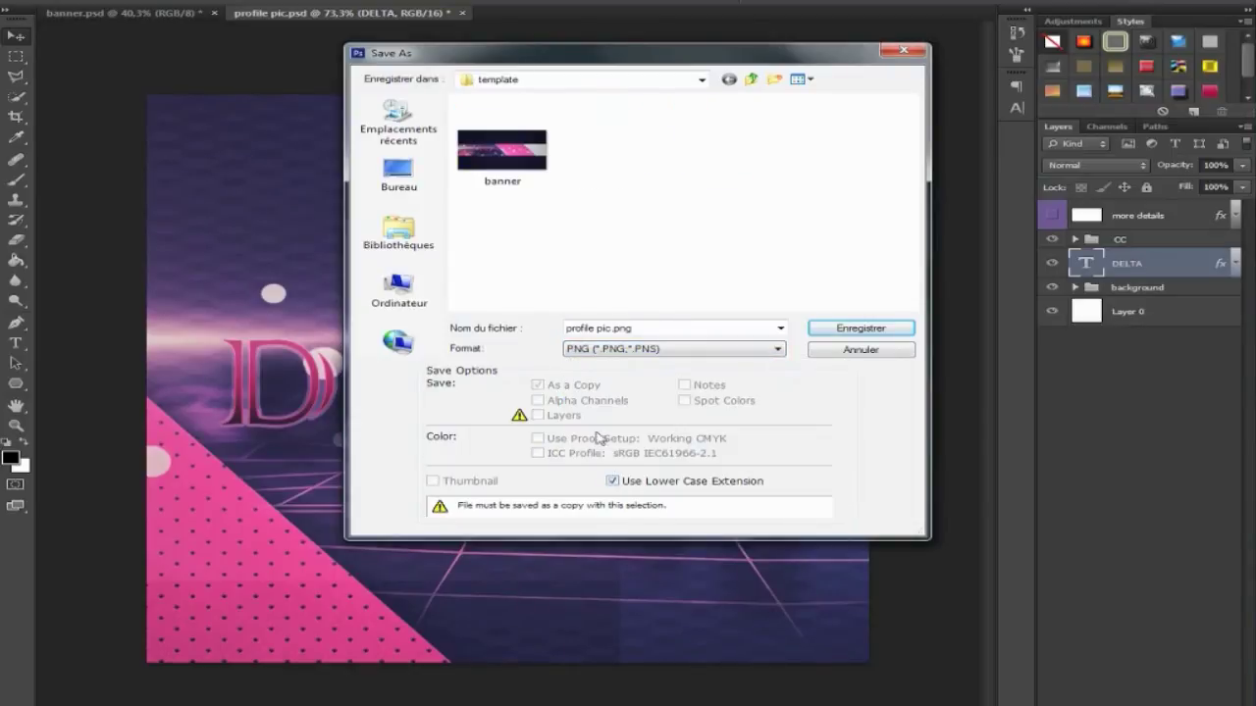
{"action": "left_click", "coordinate": [839, 327]}
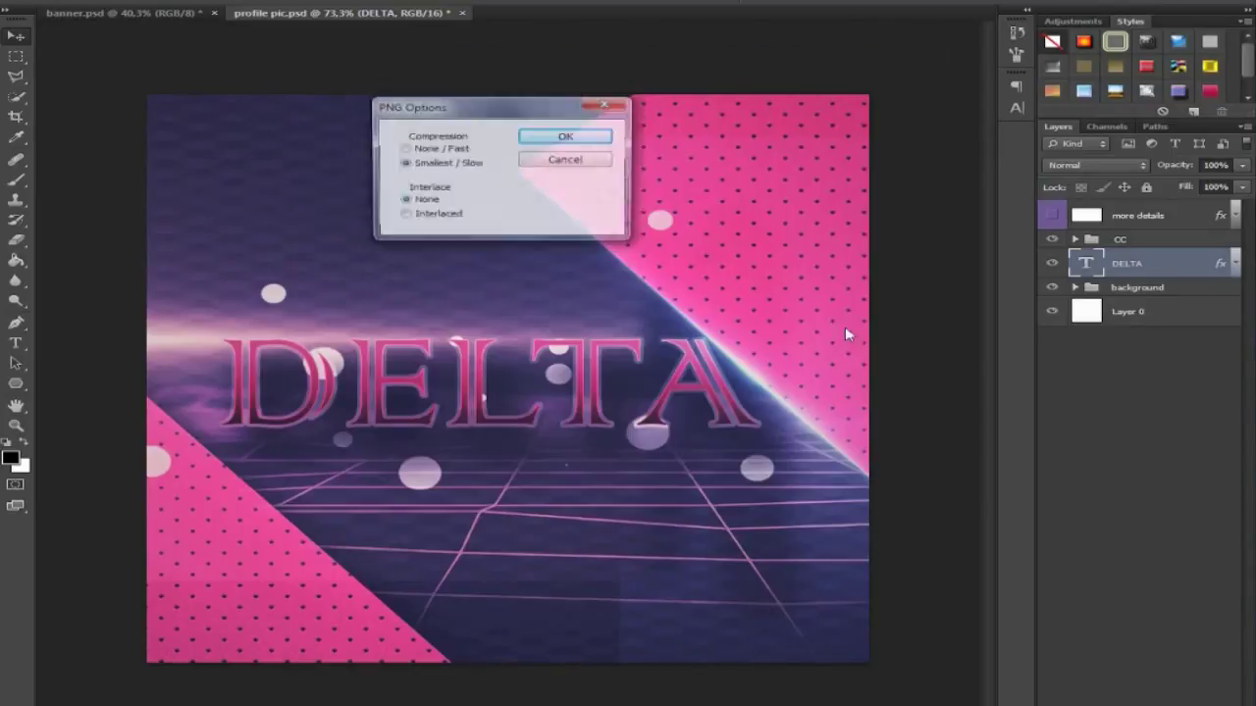
{"action": "left_click", "coordinate": [566, 137]}
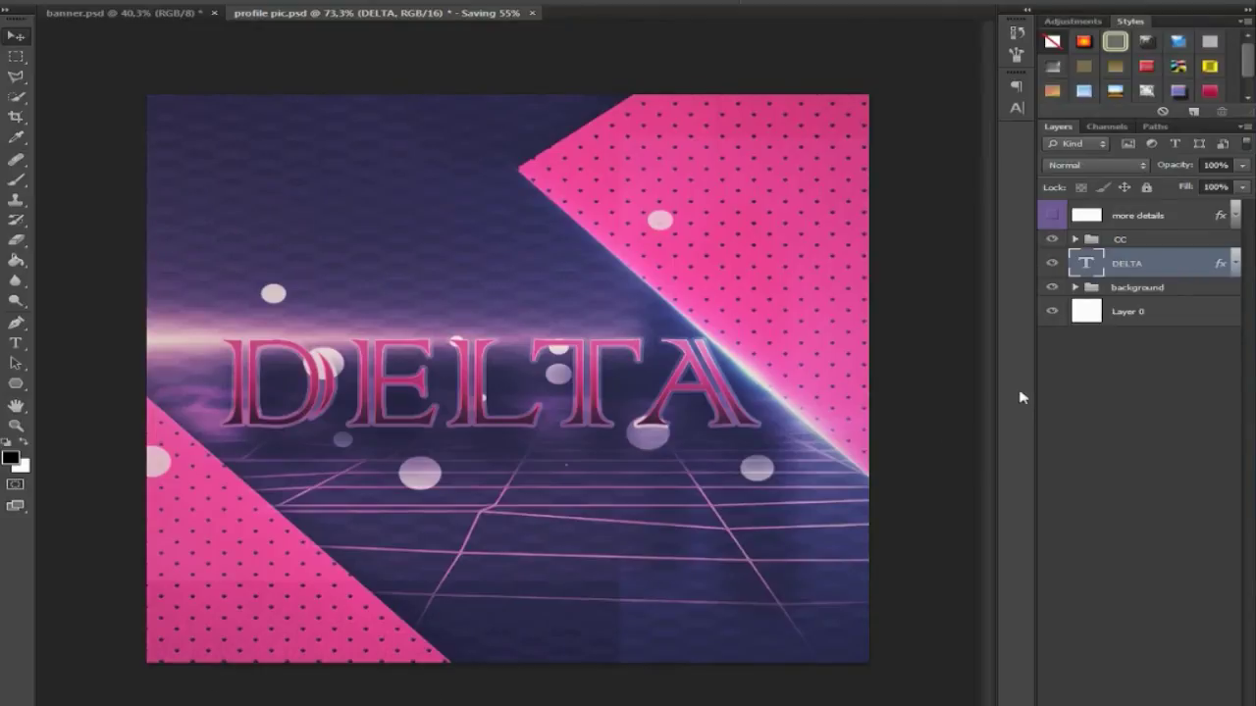
{"action": "left_click", "coordinate": [1074, 385]}
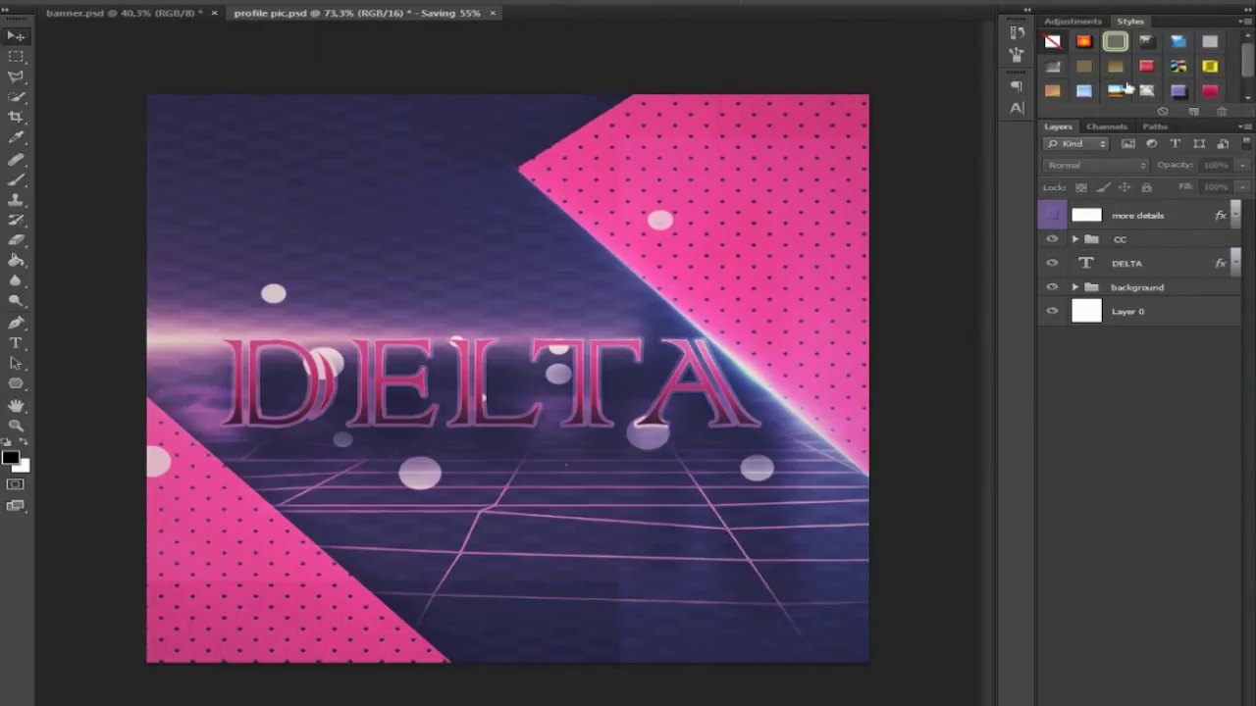
{"action": "mouse_move", "coordinate": [1217, 25]}
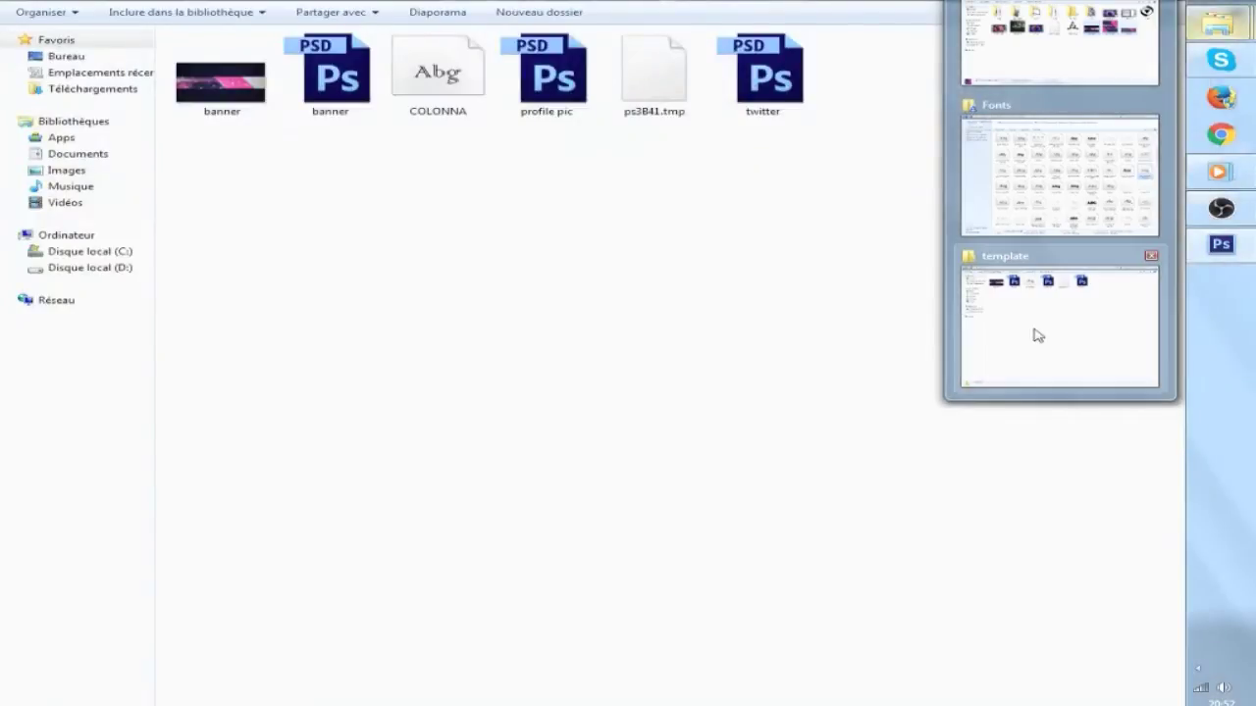
Step: Bring the template folder forward and select twitter.psd
{"action": "left_click", "coordinate": [1038, 335]}
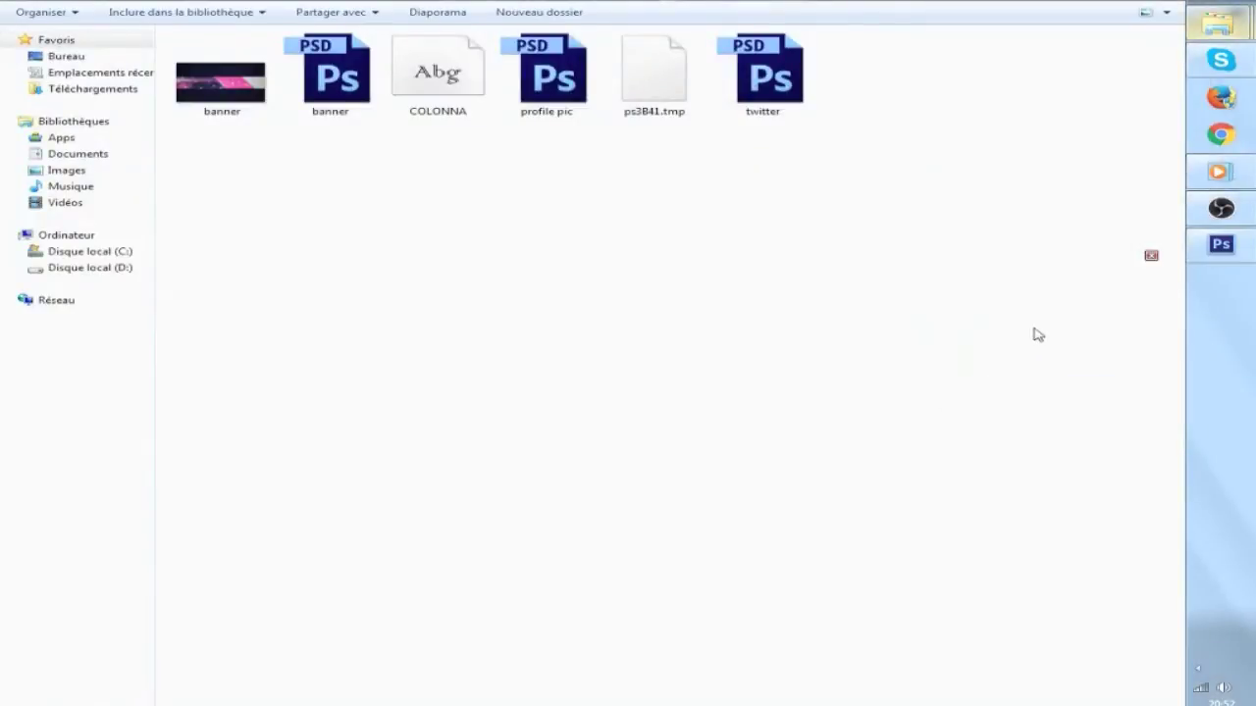
{"action": "left_click", "coordinate": [763, 80]}
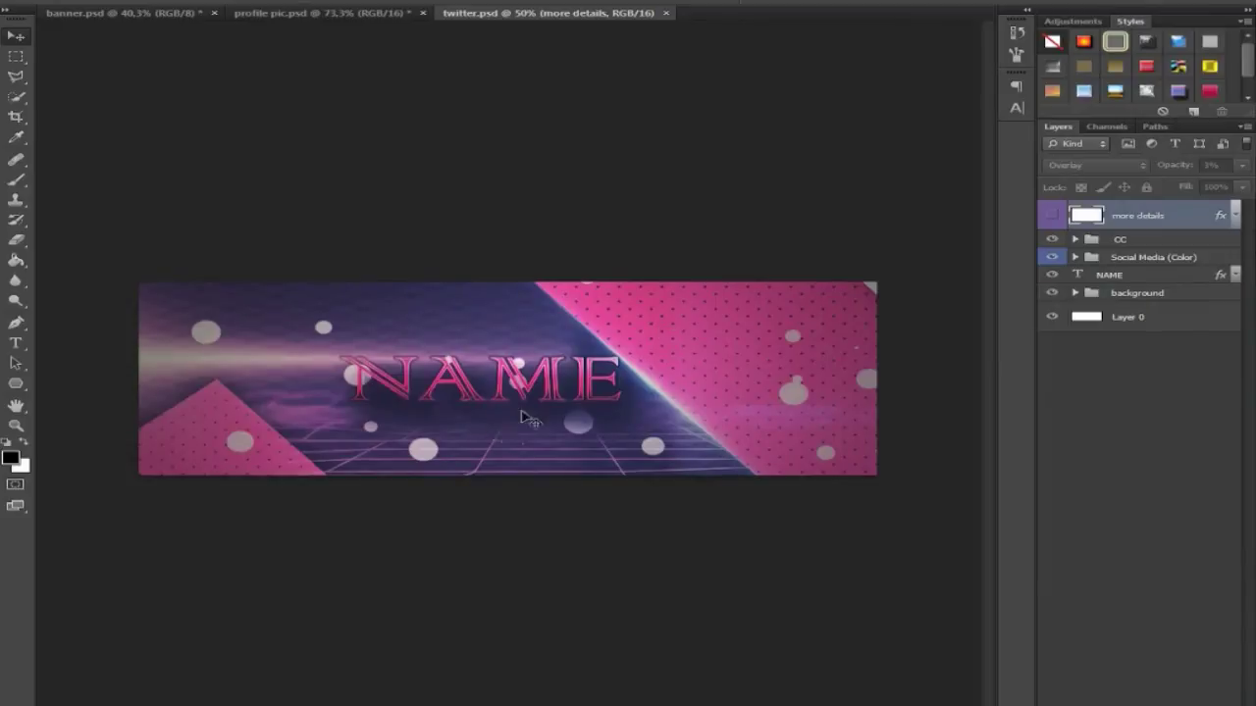
Step: Replace the Twitter header's NAME placeholder text with DELTA and commit it
{"action": "scroll", "coordinate": [521, 410], "scroll_direction": "up", "scroll_amount": 1}
{"action": "scroll", "coordinate": [559, 402], "scroll_direction": "up", "scroll_amount": 1}
{"action": "left_click", "coordinate": [1165, 347]}
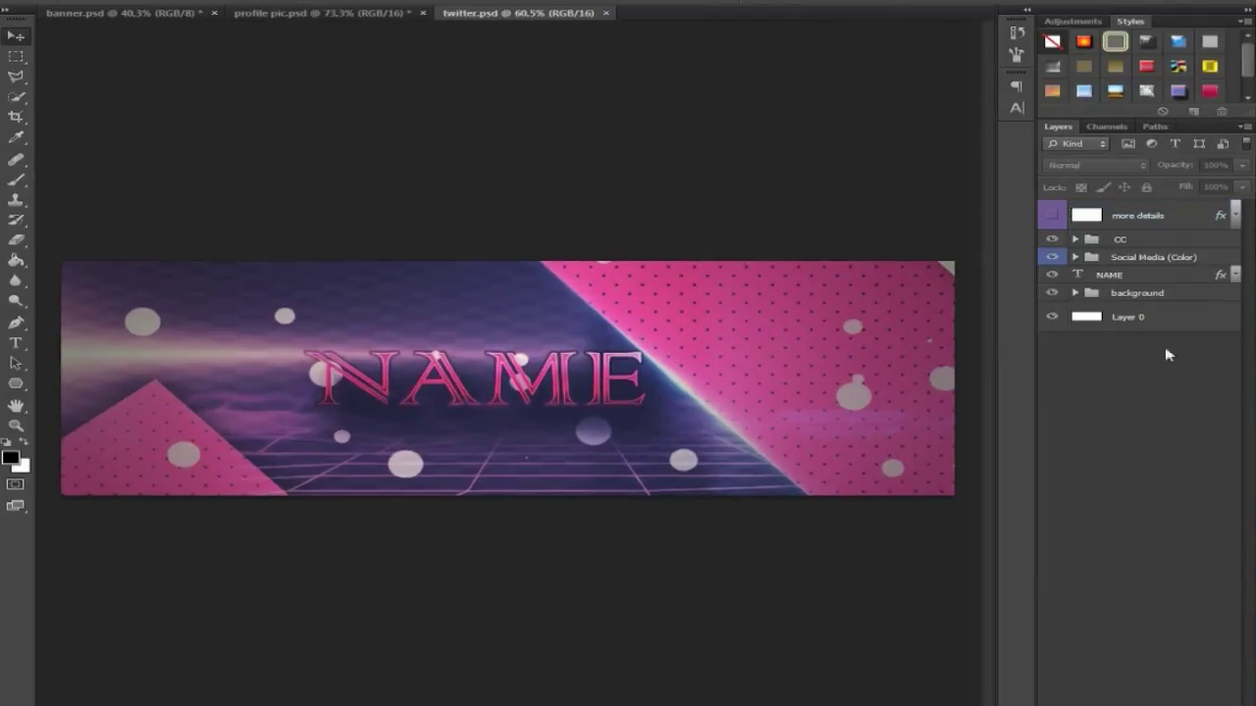
{"action": "left_click", "coordinate": [1052, 275]}
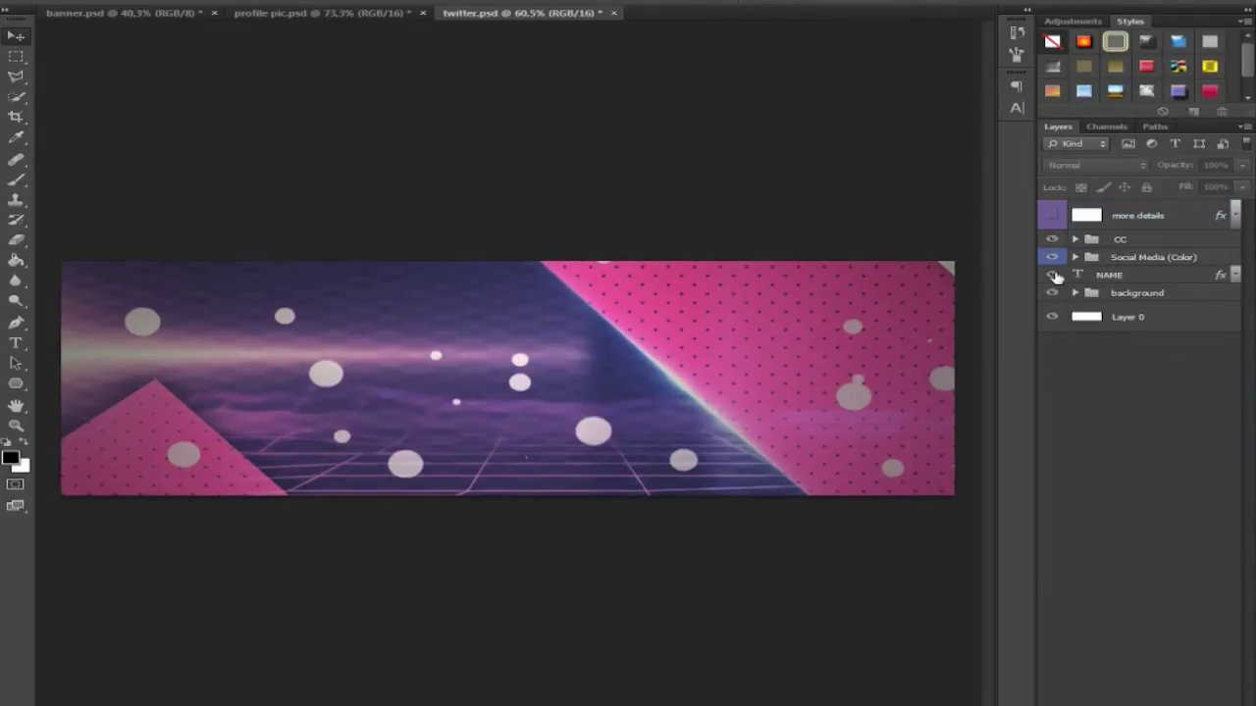
{"action": "left_click", "coordinate": [1052, 274]}
{"action": "double_click", "coordinate": [1079, 275]}
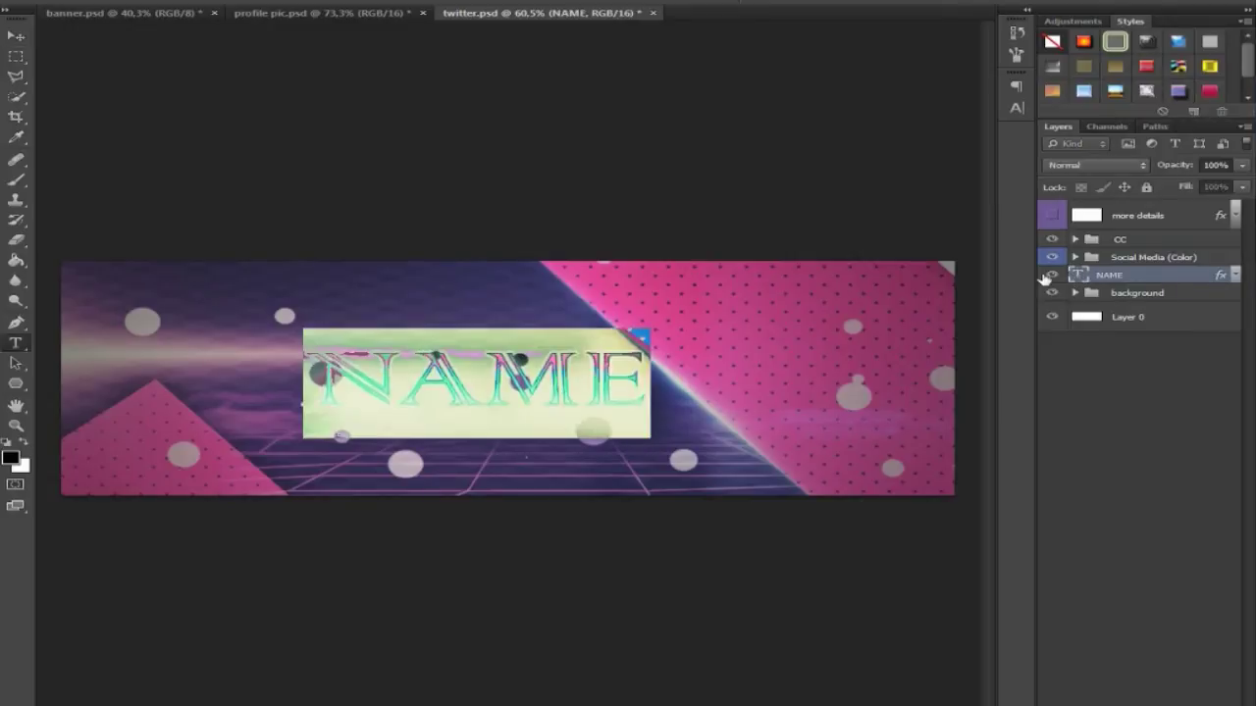
{"action": "type", "text": "DELTA"}
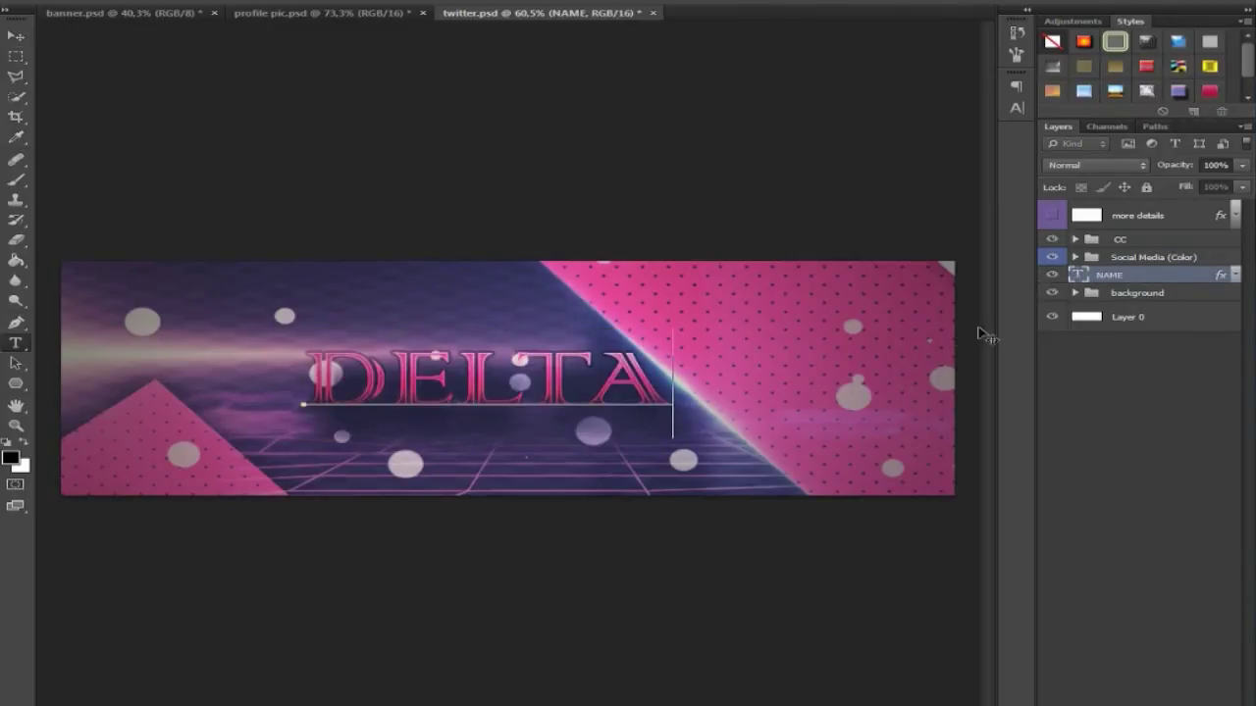
{"action": "key", "text": "ctrl+Return"}
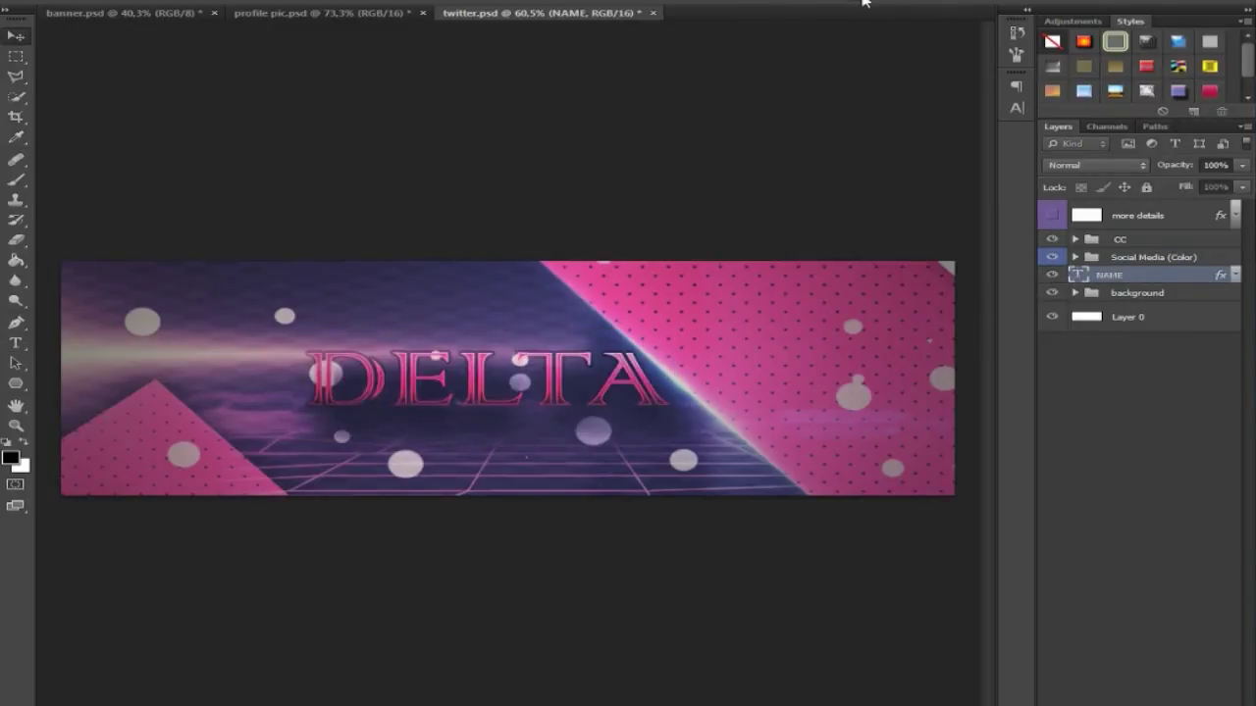
Step: Make the Skype and Facebook icons visible from the Social Media (Color) group
{"action": "left_click", "coordinate": [1076, 256]}
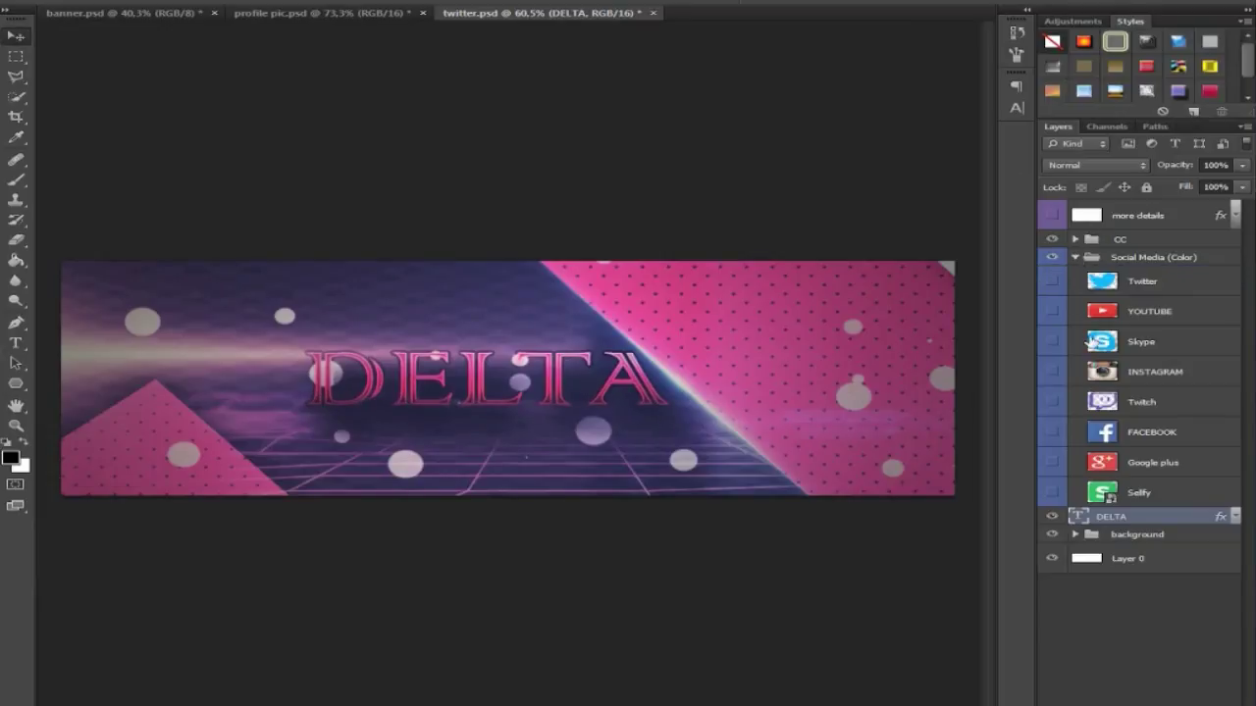
{"action": "left_click", "coordinate": [1053, 343]}
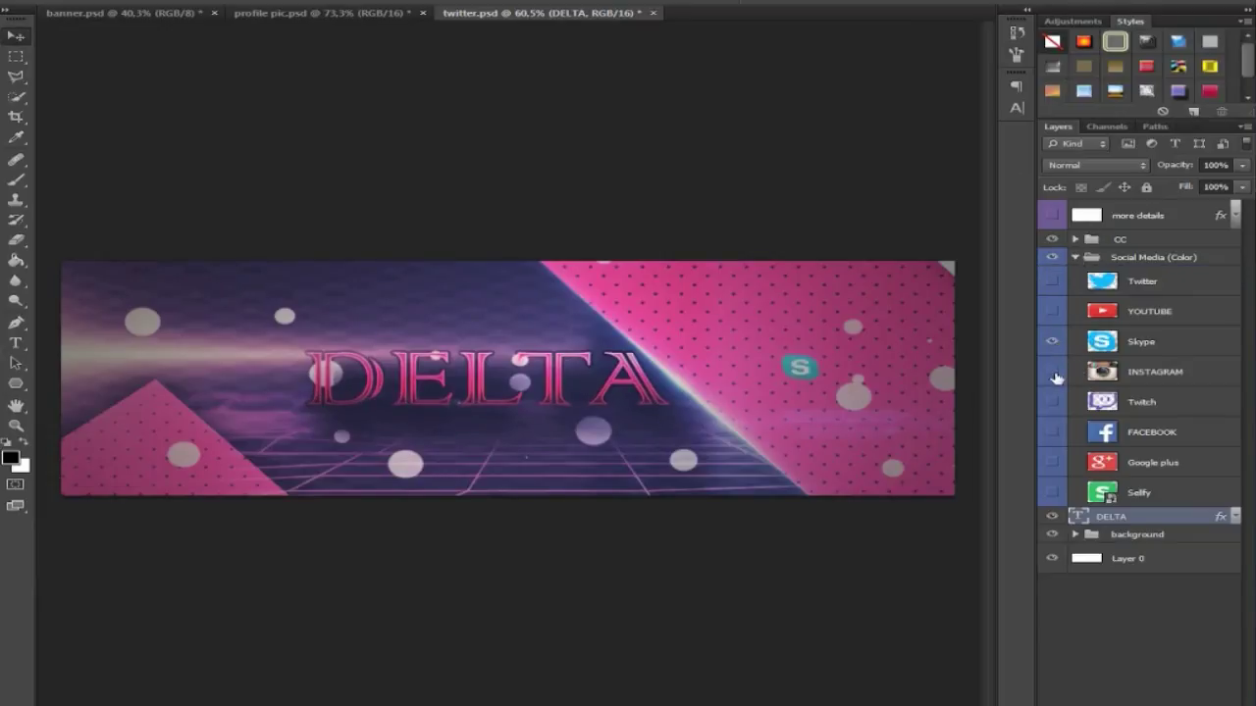
{"action": "left_click", "coordinate": [1052, 433]}
Step: Line up the Skype, Facebook and Instagram icons side by side next to the DELTA title
{"action": "left_click", "coordinate": [1147, 433]}
{"action": "left_click", "coordinate": [1157, 374], "text": "ctrl"}
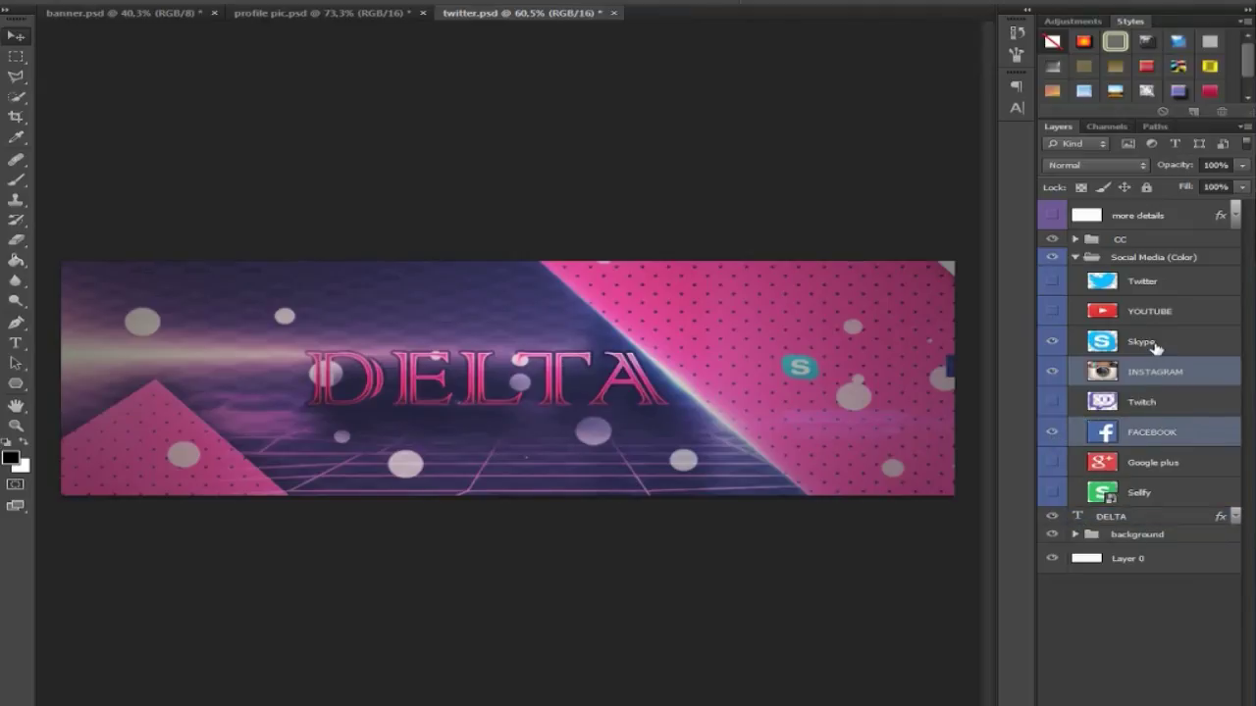
{"action": "left_click", "coordinate": [1156, 345], "text": "ctrl"}
{"action": "left_click_drag", "start_coordinate": [800, 368], "coordinate": [709, 371]}
{"action": "left_click", "coordinate": [1150, 375]}
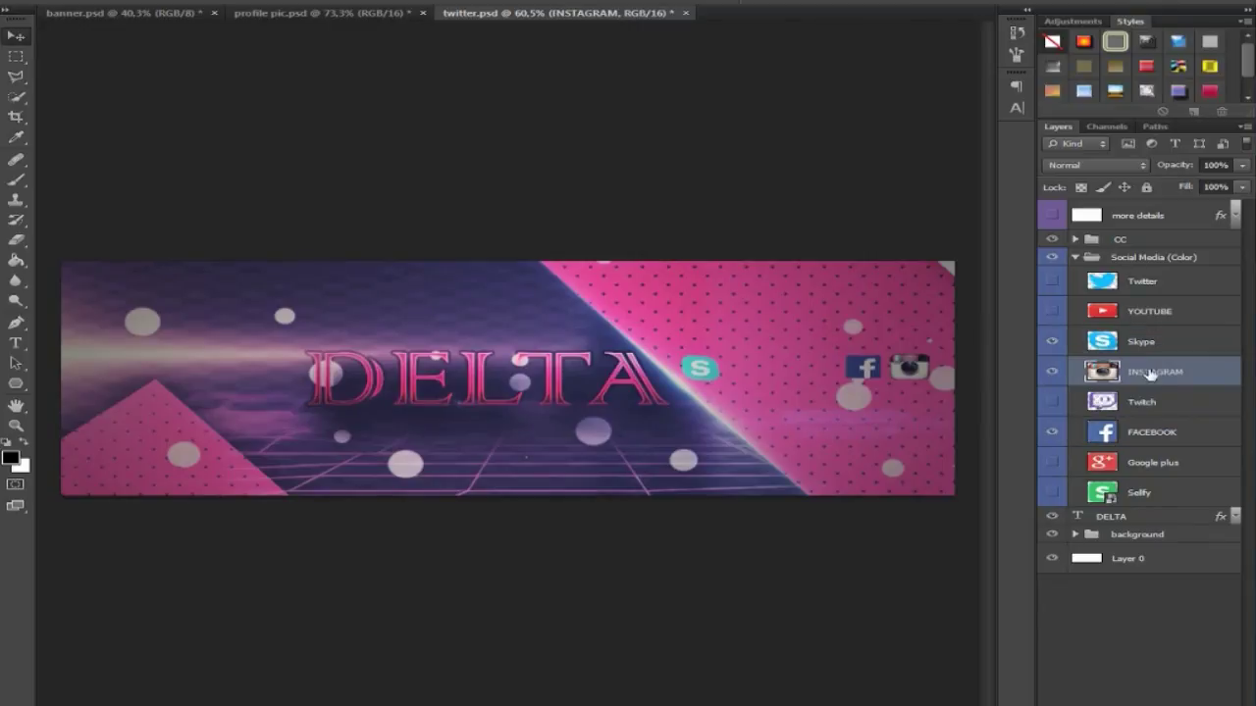
{"action": "left_click", "coordinate": [1147, 432], "text": "ctrl"}
{"action": "left_click_drag", "start_coordinate": [910, 369], "coordinate": [784, 371]}
{"action": "left_click", "coordinate": [1138, 613]}
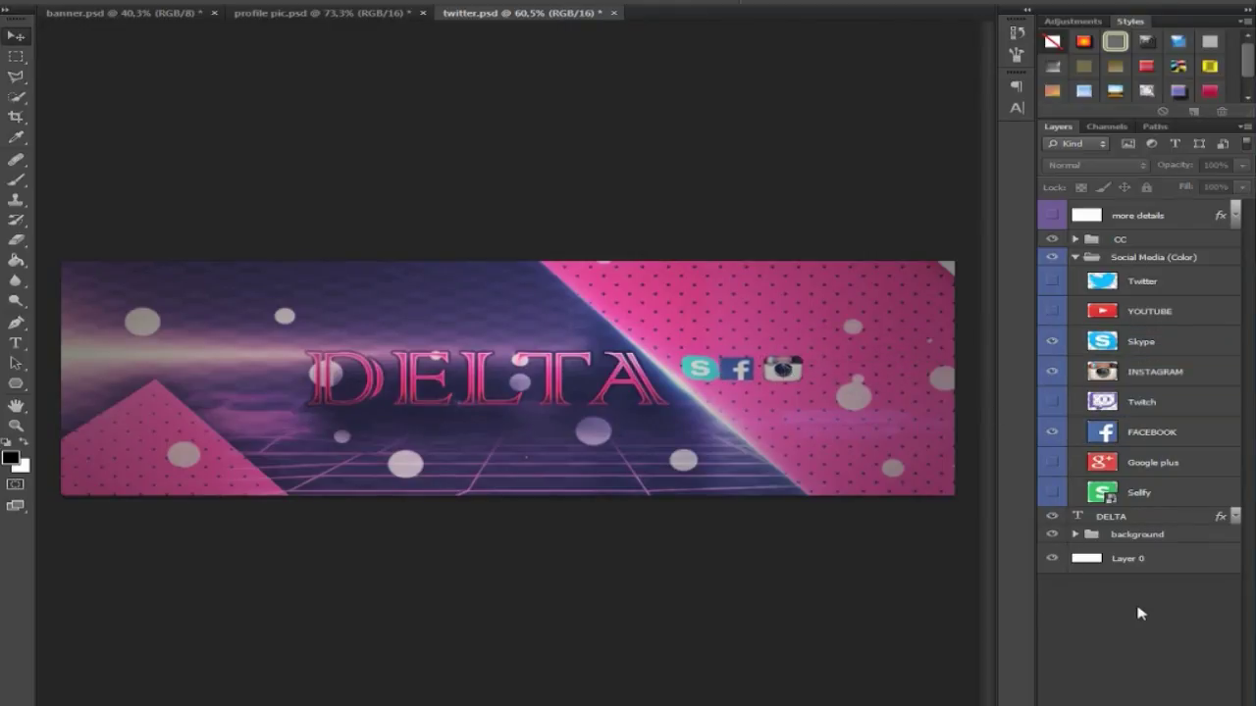
{"action": "left_click", "coordinate": [9, 4]}
Step: Save the Twitter header as twitter.png in PNG format with a lower-case extension
{"action": "left_click", "coordinate": [114, 160]}
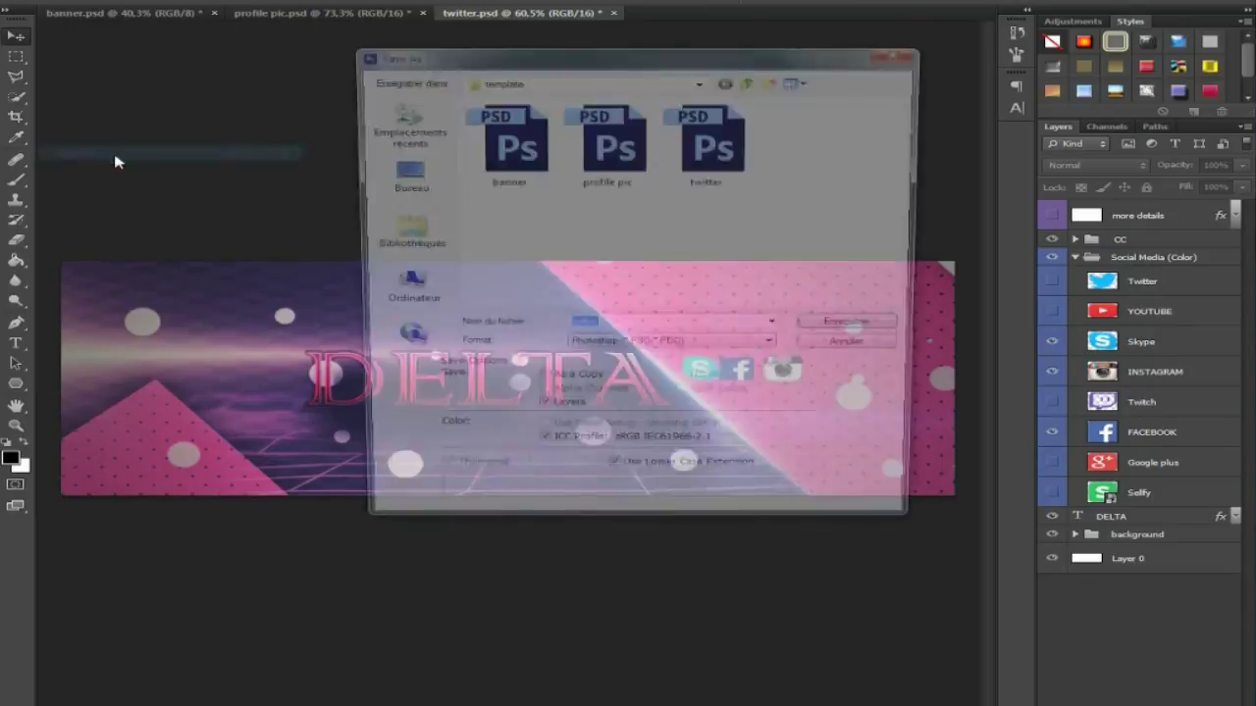
{"action": "left_click", "coordinate": [648, 348]}
{"action": "left_click", "coordinate": [615, 475]}
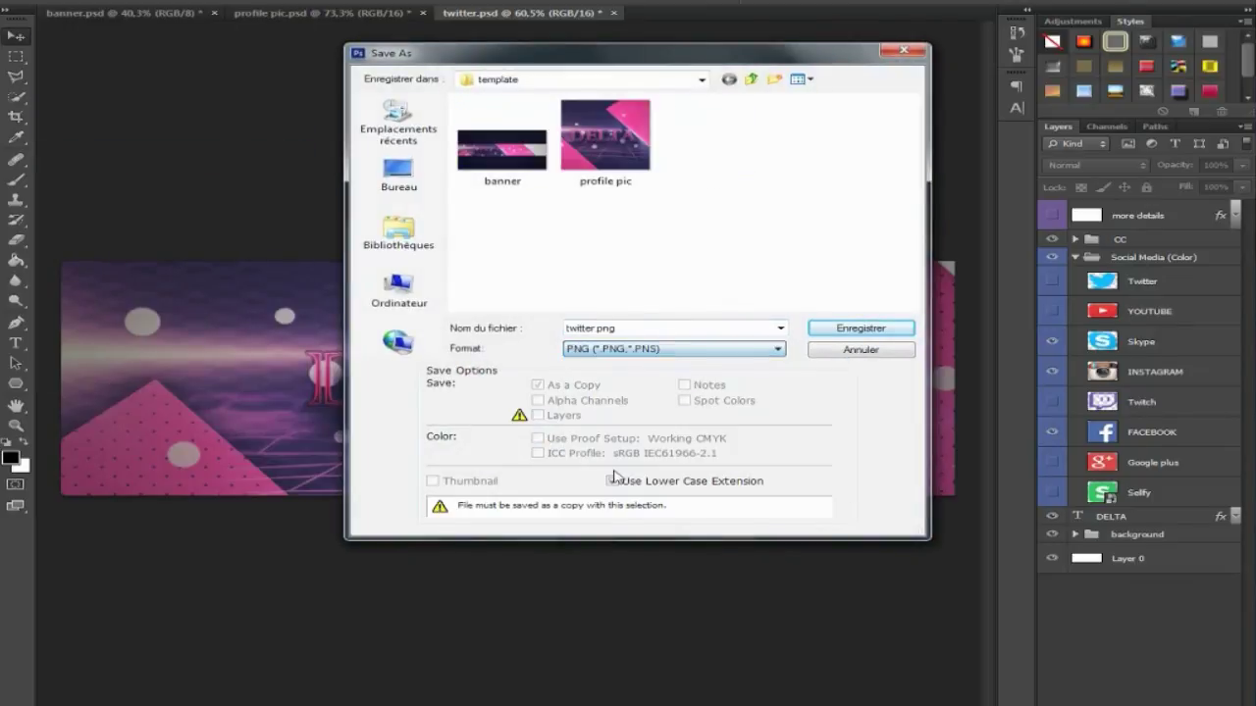
{"action": "left_click", "coordinate": [613, 479]}
{"action": "left_click", "coordinate": [888, 328]}
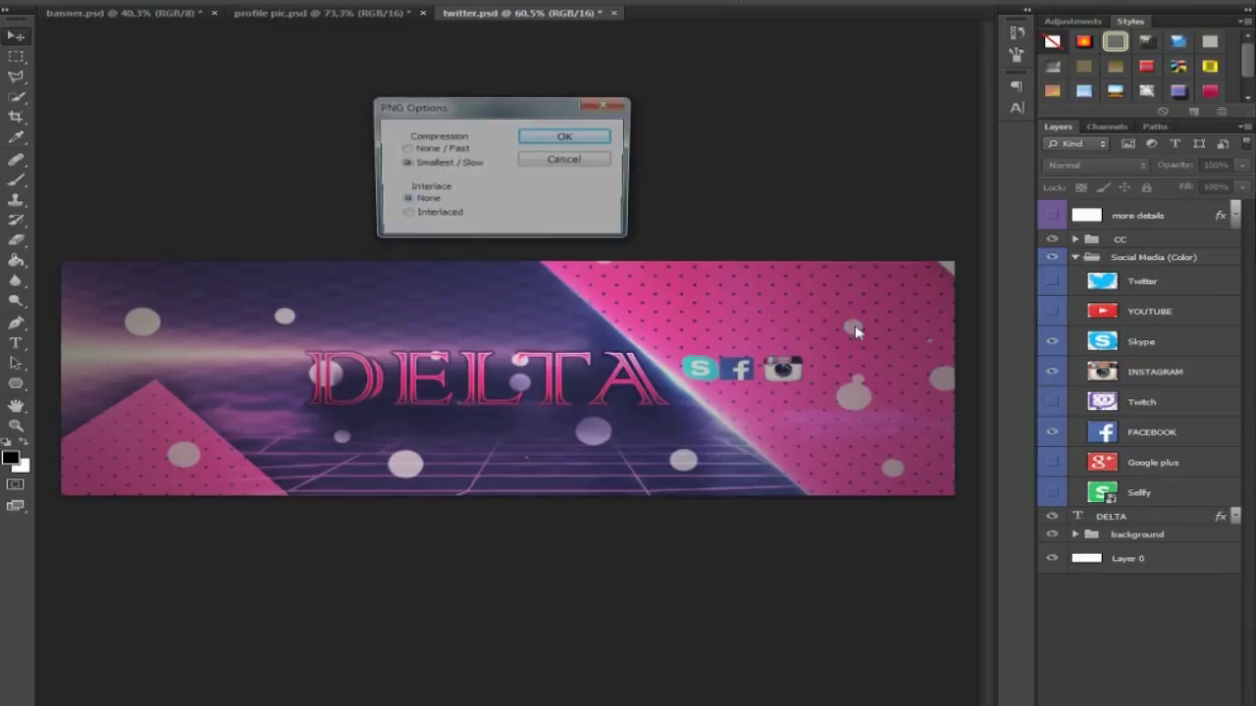
{"action": "left_click", "coordinate": [607, 142]}
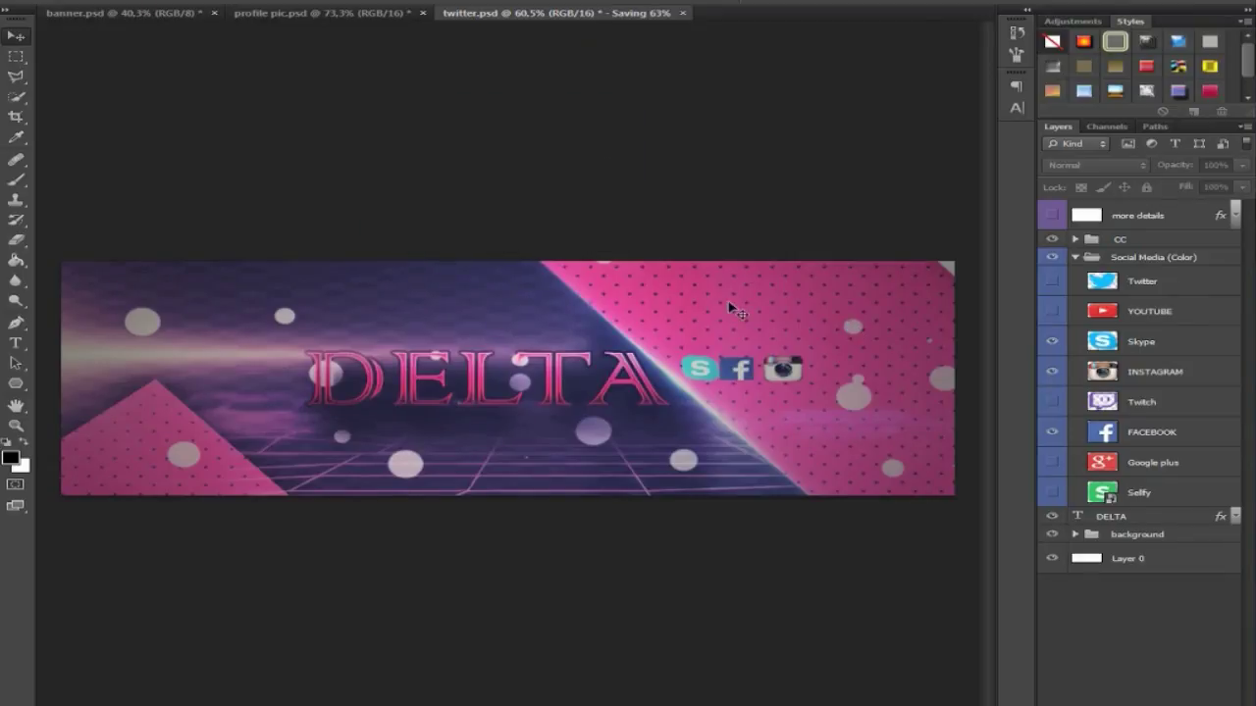